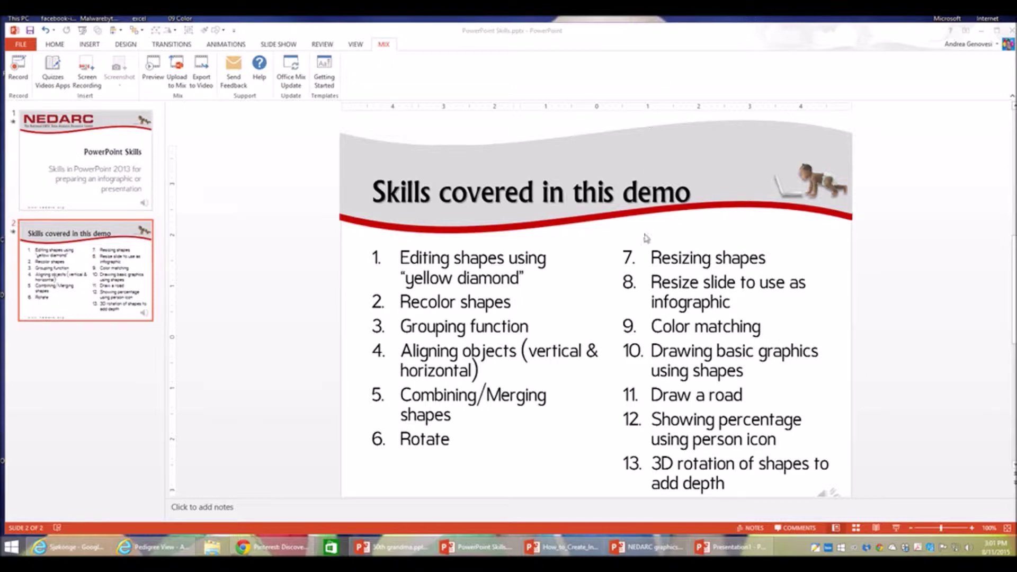
Switch to Presentation1 and trace the winding road of the iPhone infographic from top to bottom with one open freeform line.
{"action": "mouse_move", "coordinate": [727, 551]}
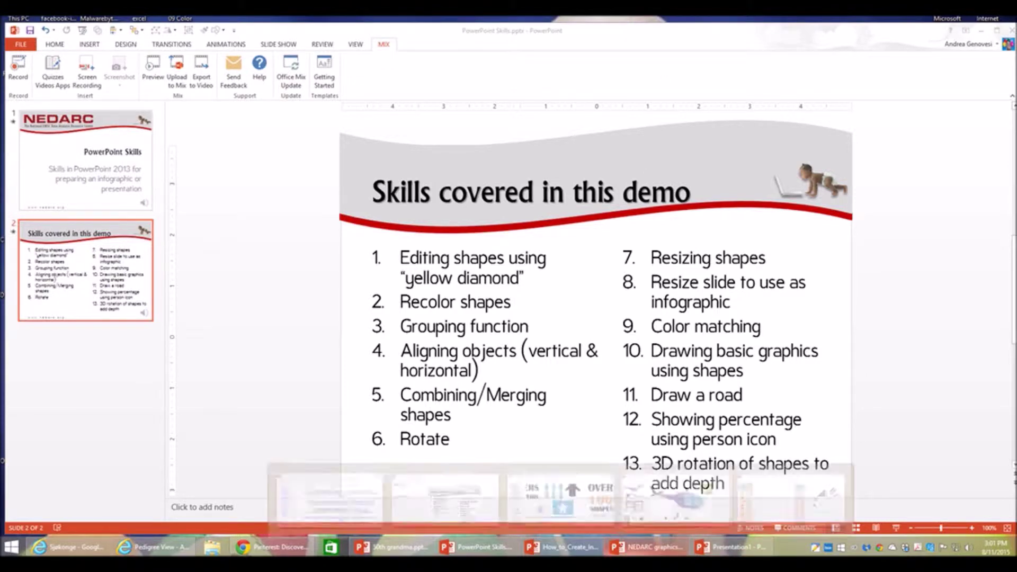
{"action": "left_click", "coordinate": [742, 476]}
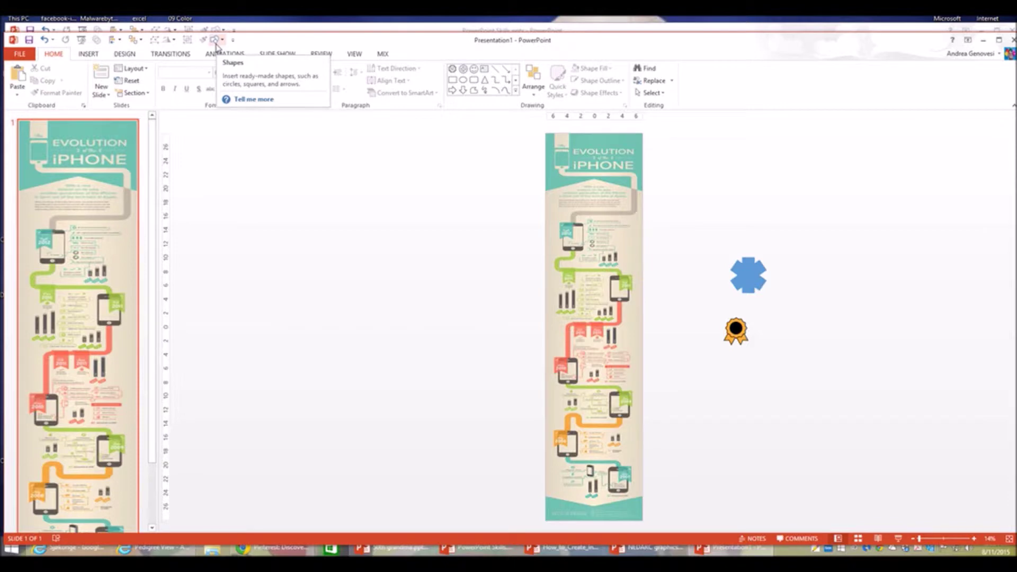
{"action": "left_click", "coordinate": [89, 54]}
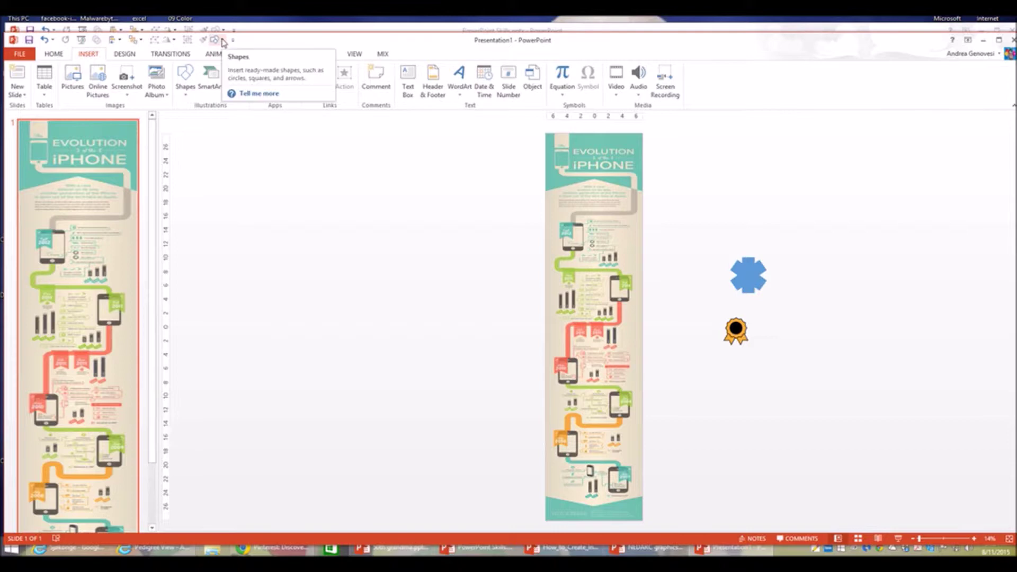
{"action": "left_click", "coordinate": [223, 42]}
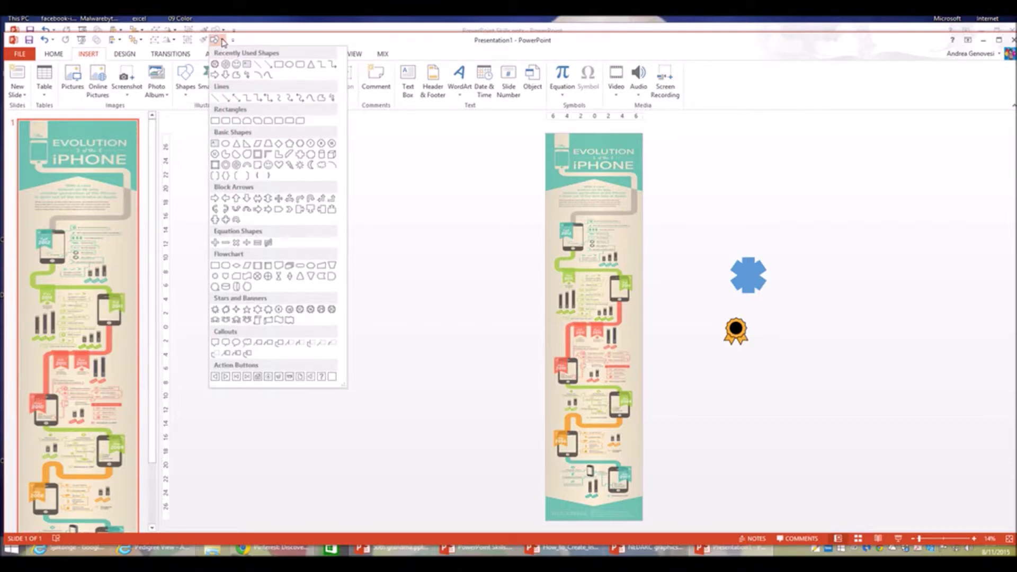
{"action": "left_click", "coordinate": [238, 79]}
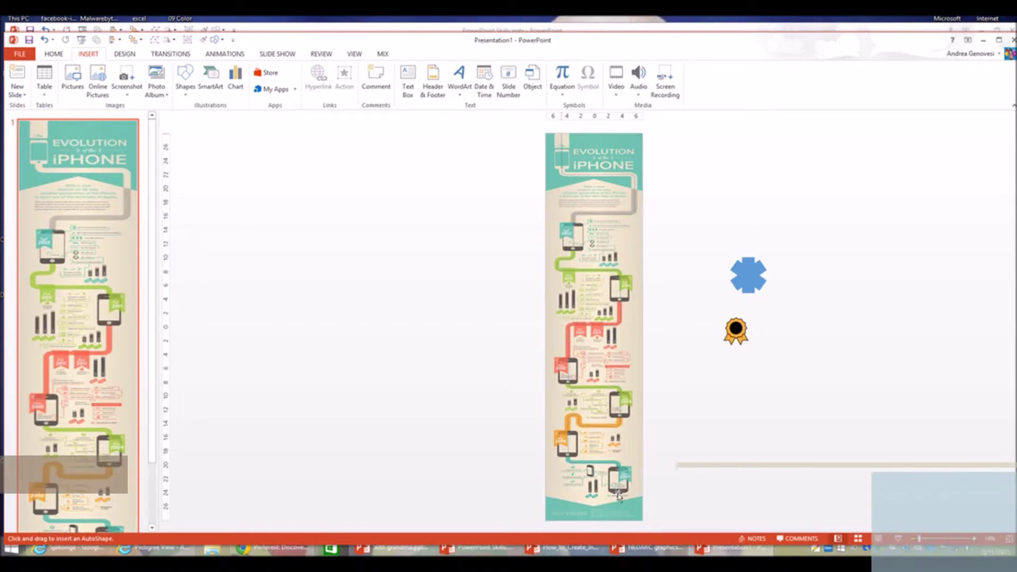
{"action": "key", "text": "Return"}
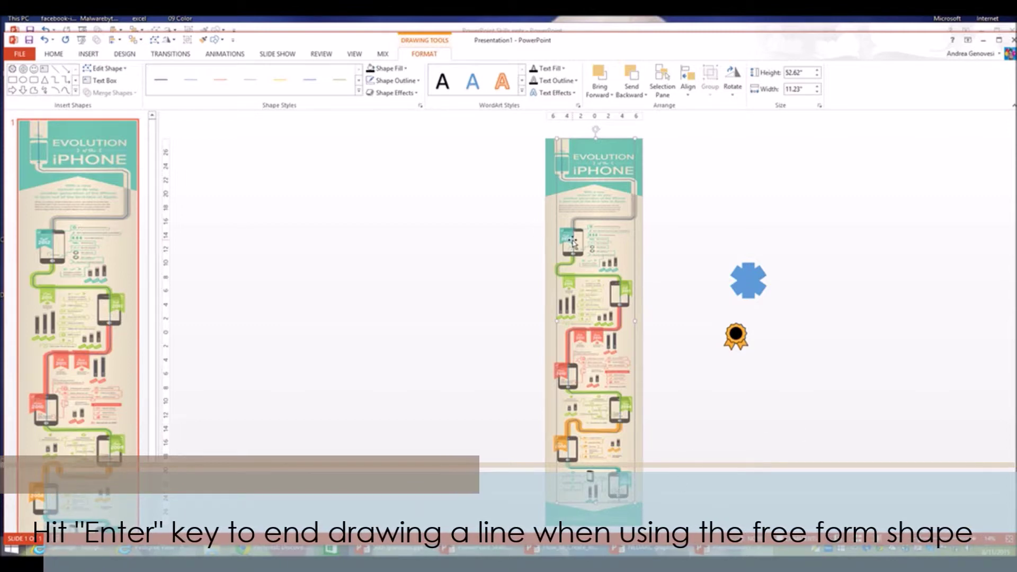
Move the iPhone infographic picture off the slide, away from the traced line, and delete it.
{"action": "left_click_drag", "start_coordinate": [643, 278], "coordinate": [771, 258]}
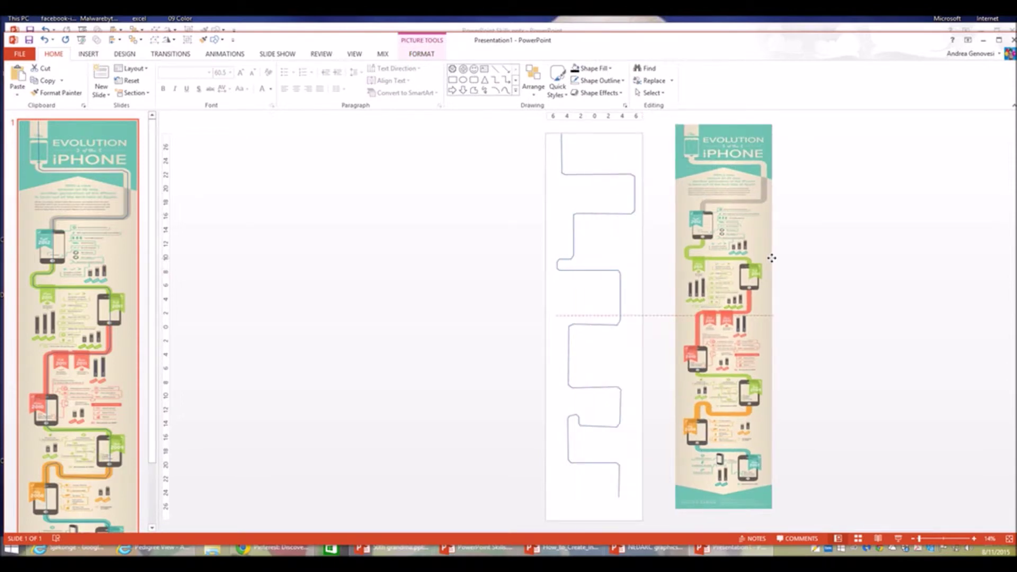
{"action": "left_click_drag", "start_coordinate": [771, 258], "coordinate": [858, 250]}
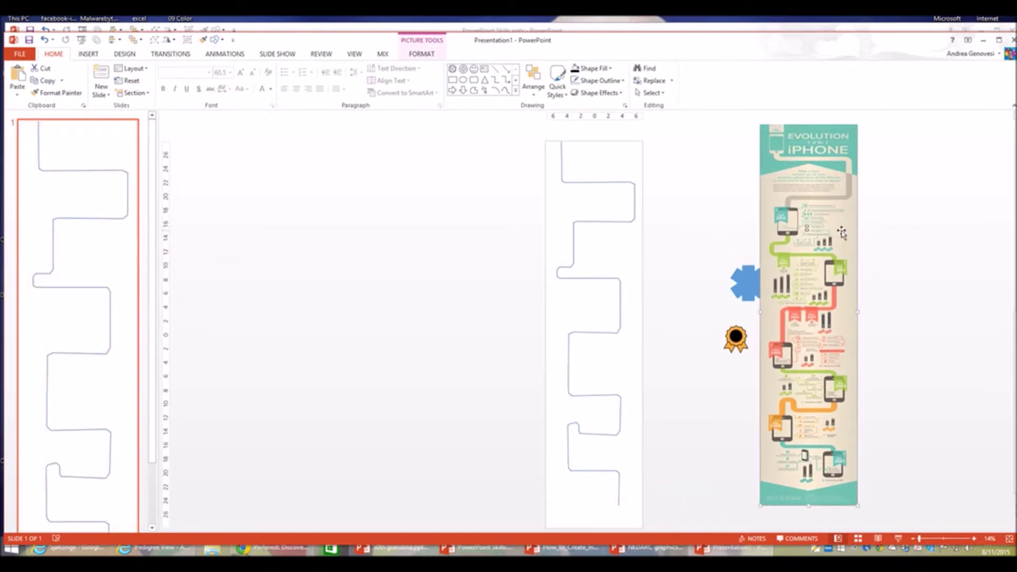
{"action": "key", "text": "Delete"}
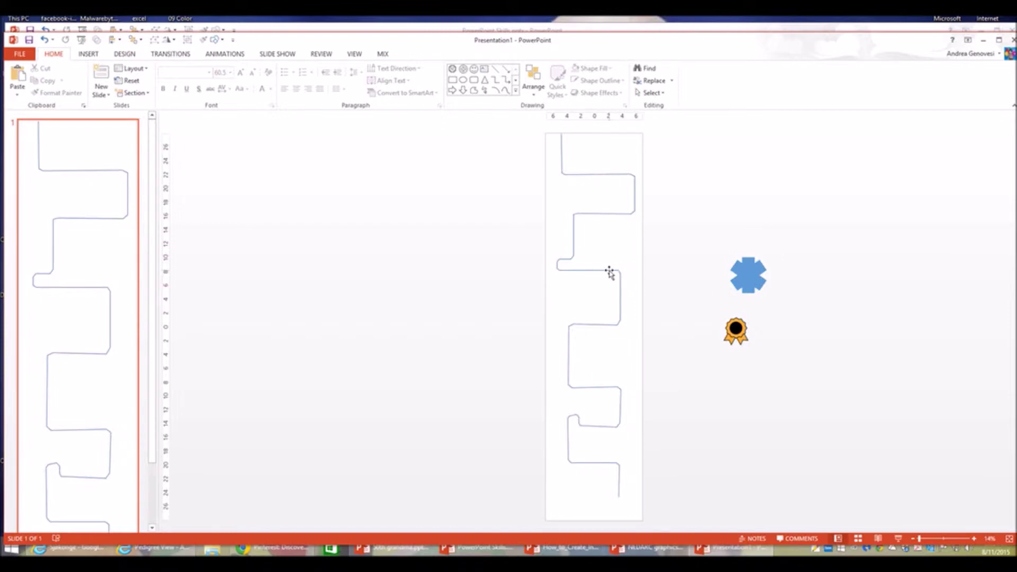
Select the traced freeform line and set its outline colour to black.
{"action": "scroll", "coordinate": [609, 272], "scroll_direction": "up", "scroll_amount": 4}
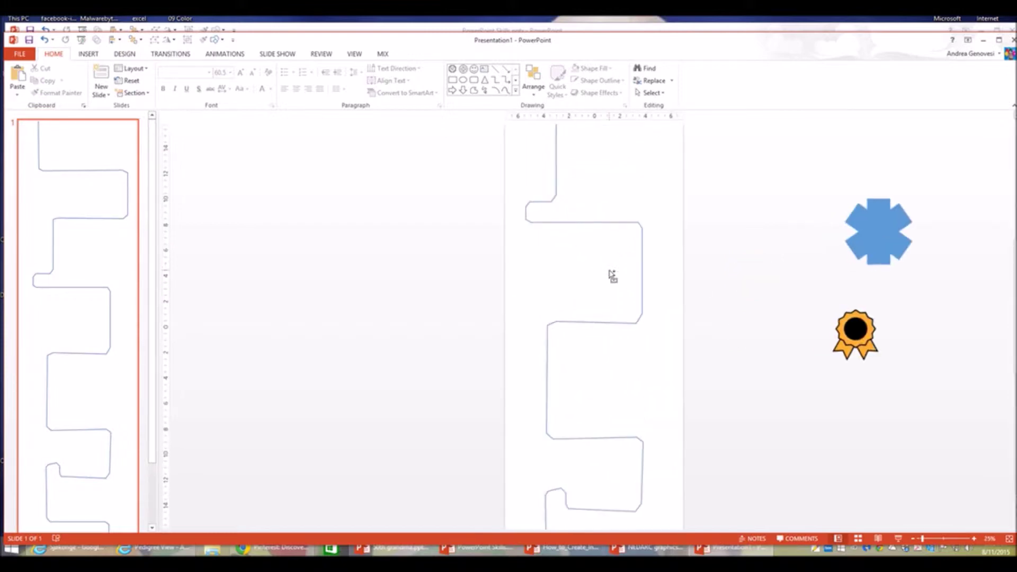
{"action": "scroll", "coordinate": [611, 274], "scroll_direction": "up", "scroll_amount": 8}
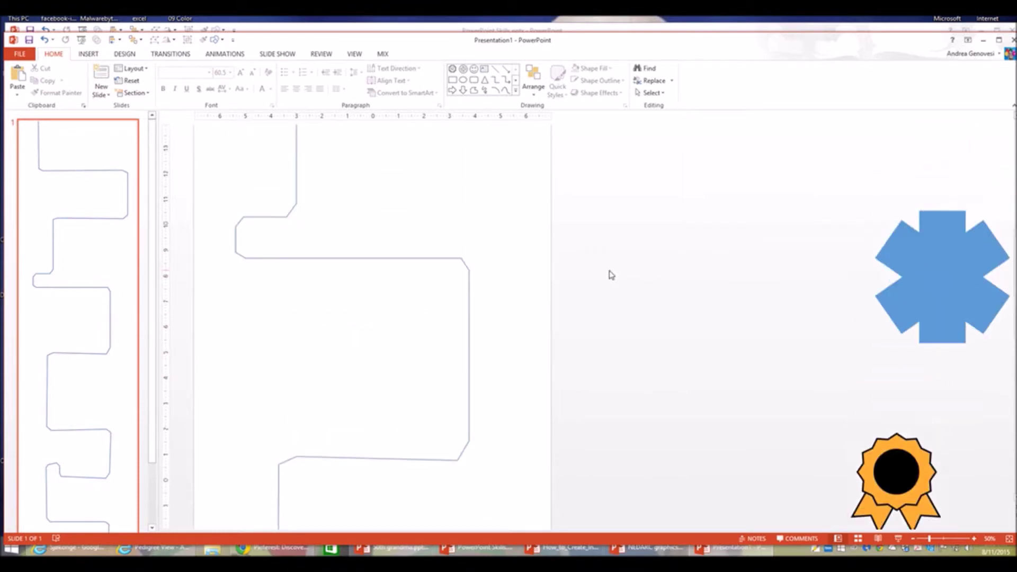
{"action": "scroll", "coordinate": [611, 274], "scroll_direction": "up", "scroll_amount": 9}
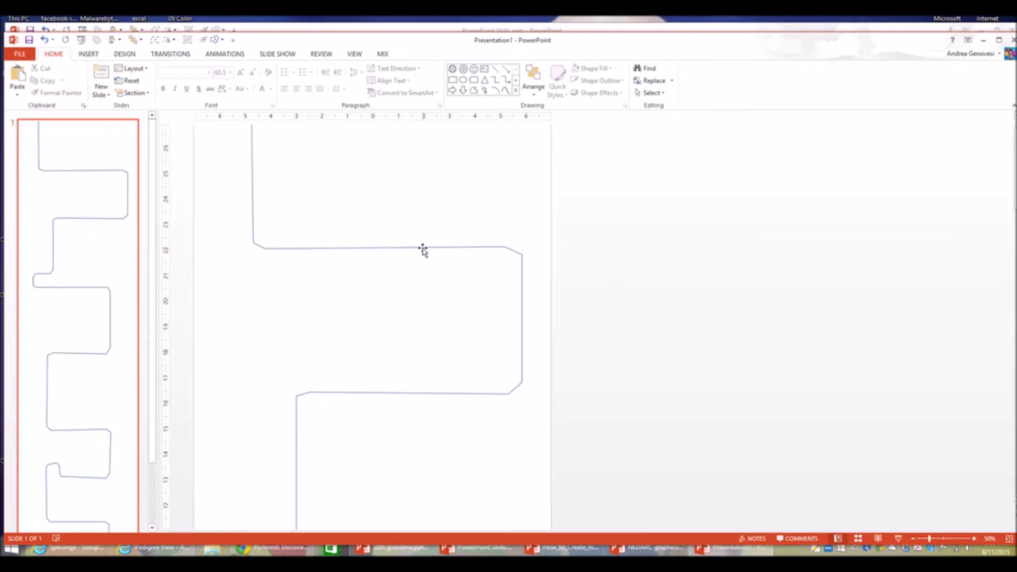
{"action": "left_click", "coordinate": [422, 248]}
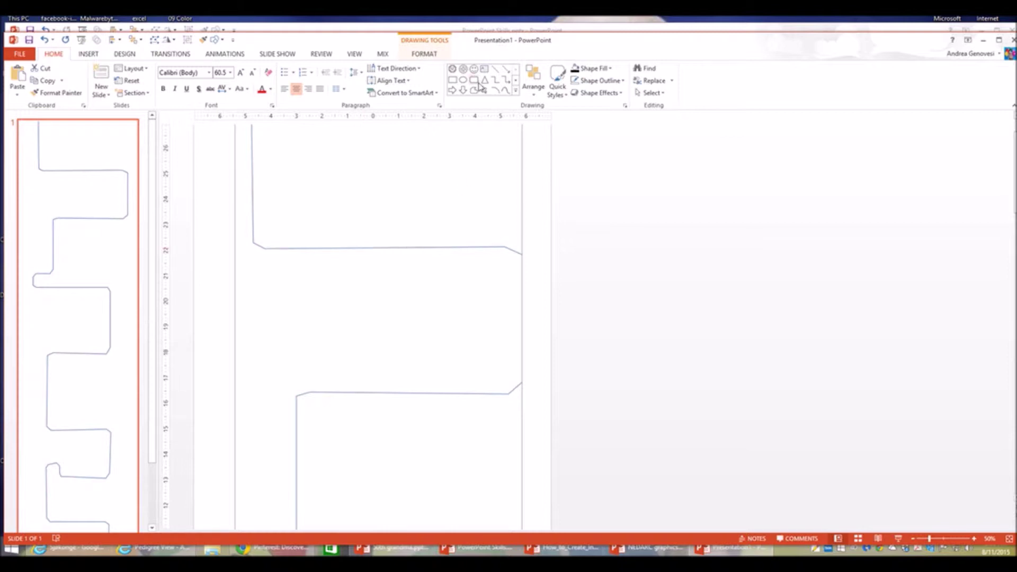
{"action": "left_click", "coordinate": [478, 248]}
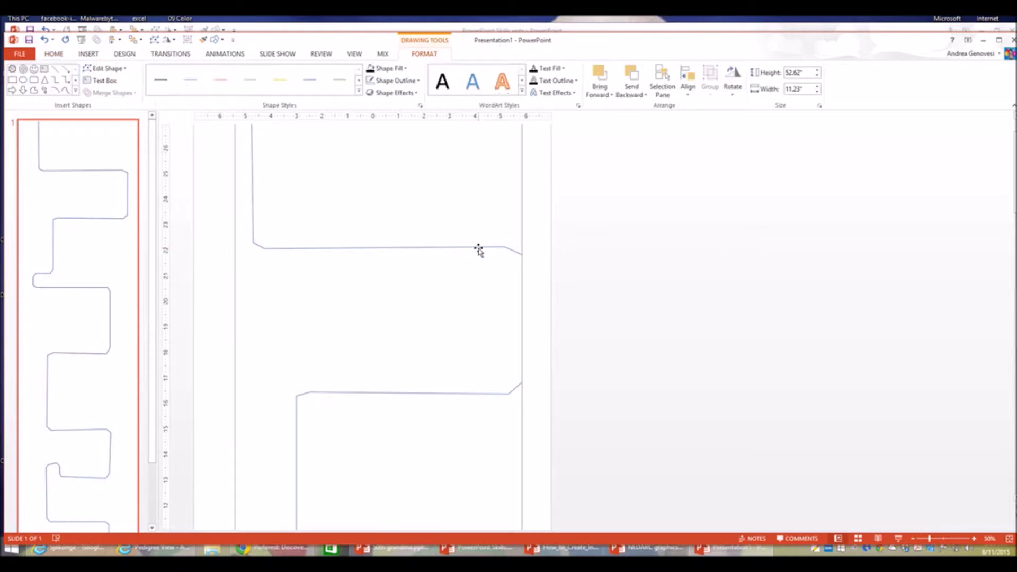
{"action": "left_click", "coordinate": [419, 82]}
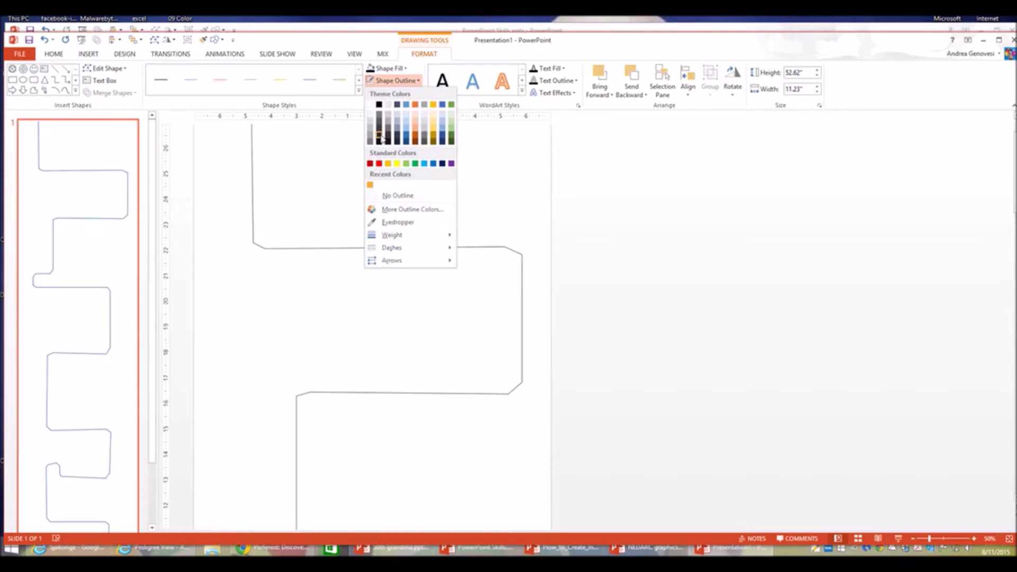
{"action": "left_click", "coordinate": [379, 107]}
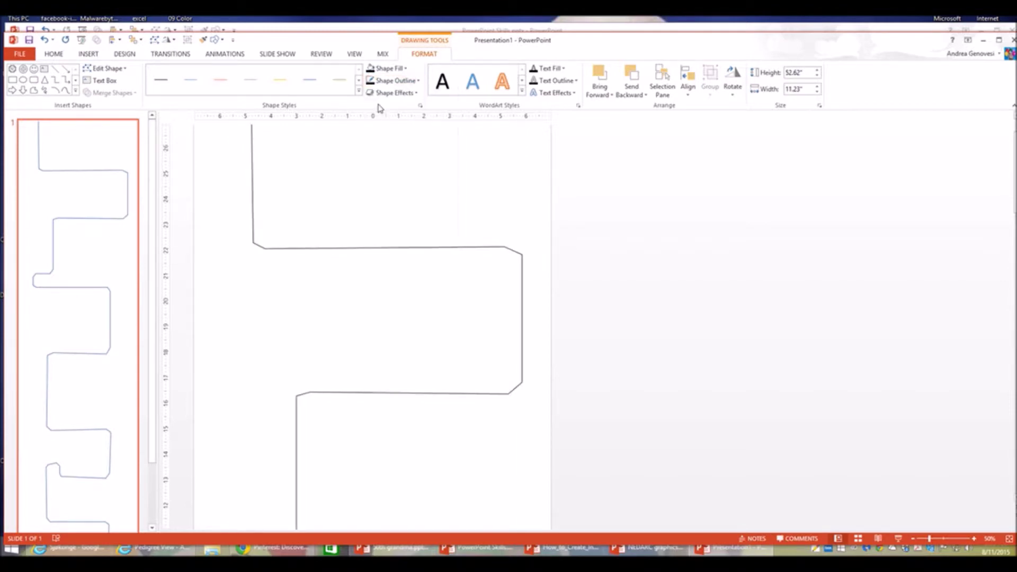
Thicken the black road line, trying widths of 20 pt and 40 pt before setting it to 50 pt.
{"action": "left_click", "coordinate": [419, 81]}
{"action": "mouse_move", "coordinate": [409, 234]}
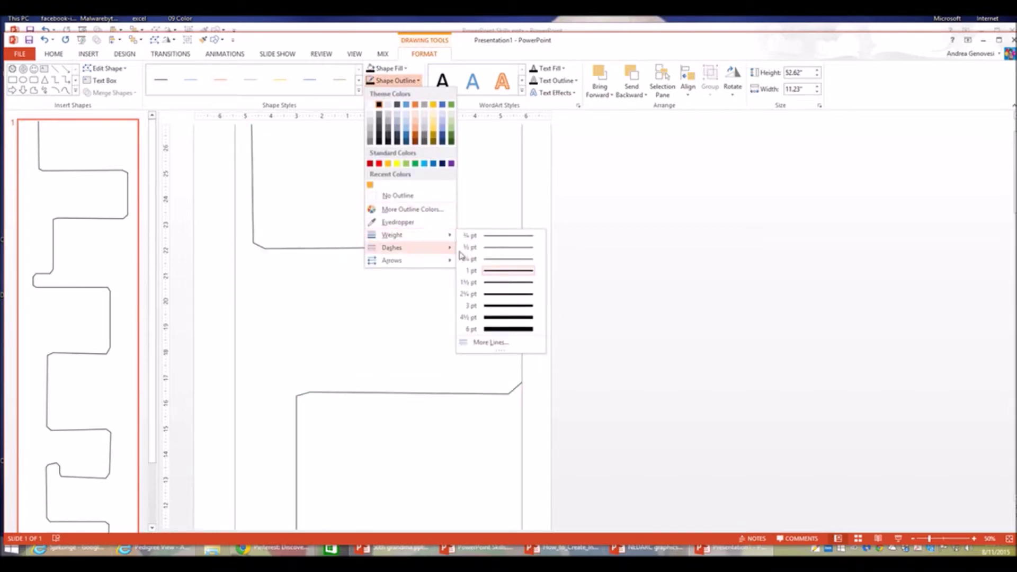
{"action": "left_click", "coordinate": [490, 342]}
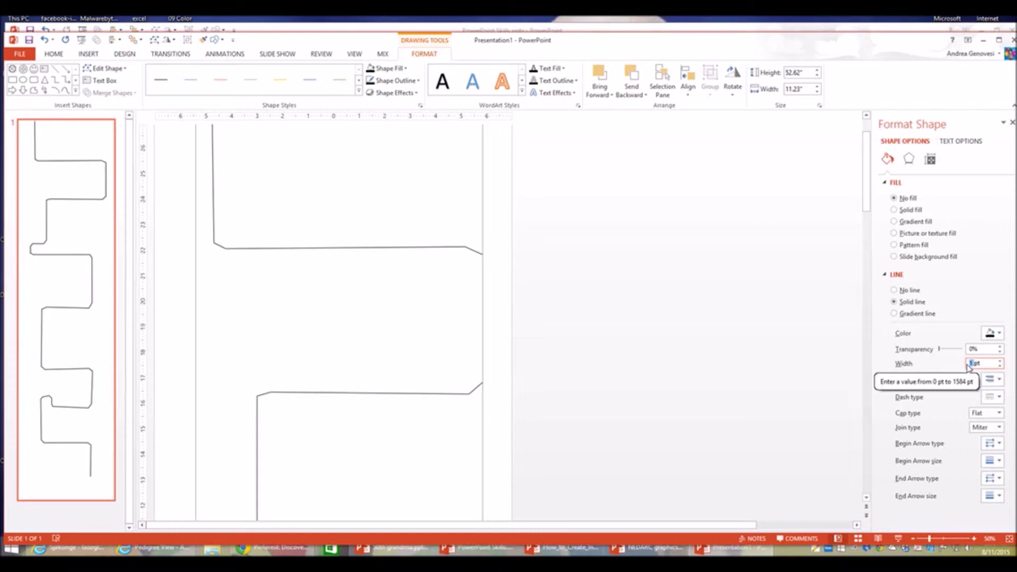
{"action": "type", "text": "20"}
{"action": "key", "text": "Return"}
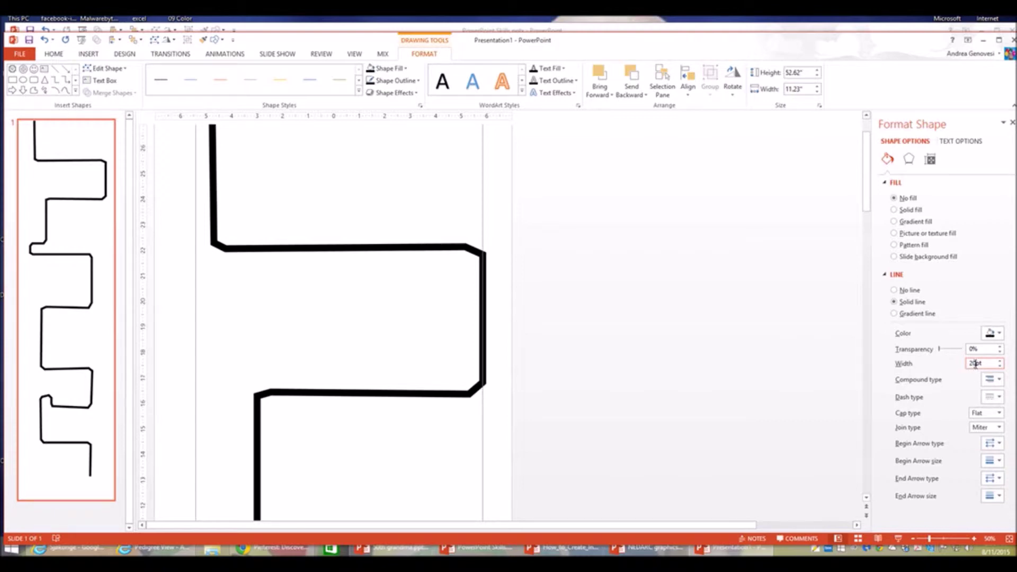
{"action": "type", "text": "40"}
{"action": "key", "text": "Return"}
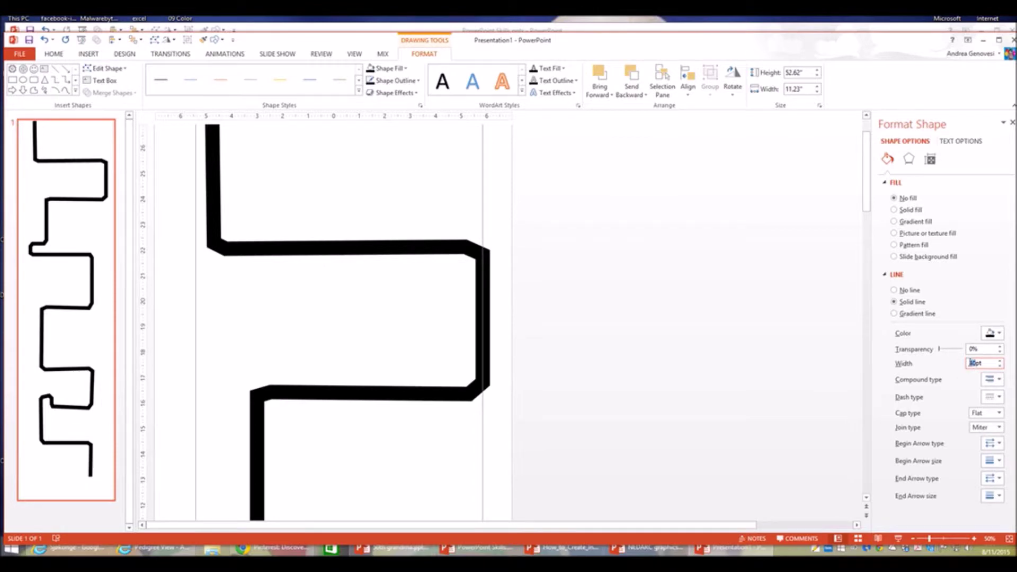
{"action": "type", "text": "50"}
{"action": "key", "text": "Return"}
{"action": "left_click", "coordinate": [713, 372]}
{"action": "scroll", "coordinate": [713, 372], "scroll_direction": "down", "scroll_amount": 4, "text": "ctrl"}
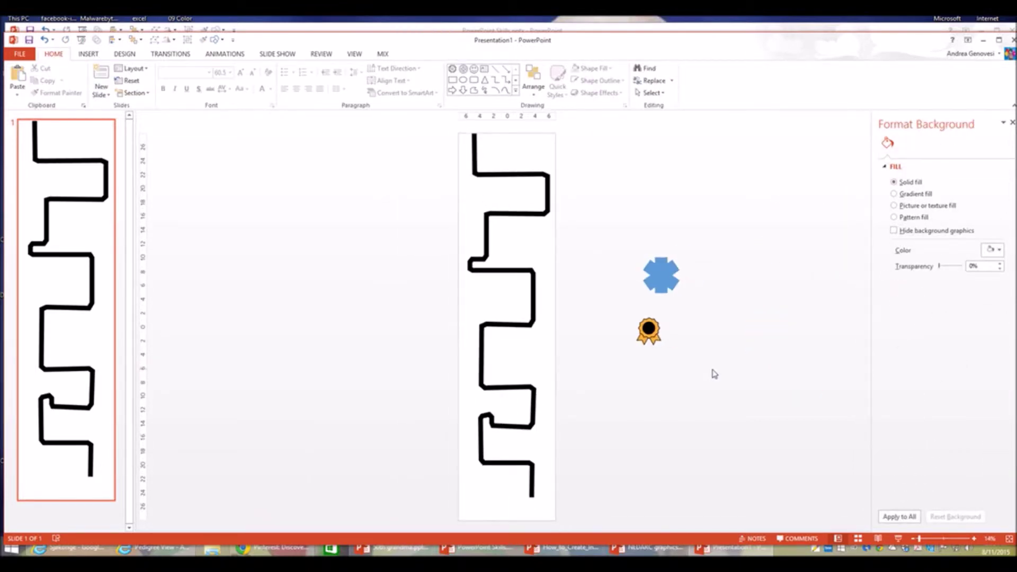
Select the thick road line near the start of its path and make its points editable.
{"action": "scroll", "coordinate": [712, 372], "scroll_direction": "up", "scroll_amount": 4, "text": "ctrl"}
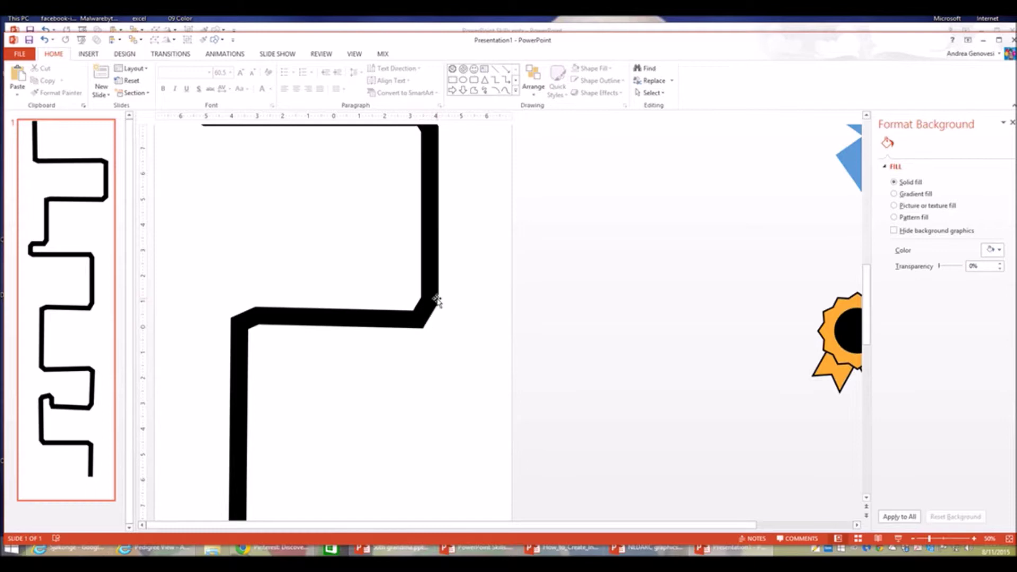
{"action": "scroll", "coordinate": [437, 300], "scroll_direction": "up", "scroll_amount": 10}
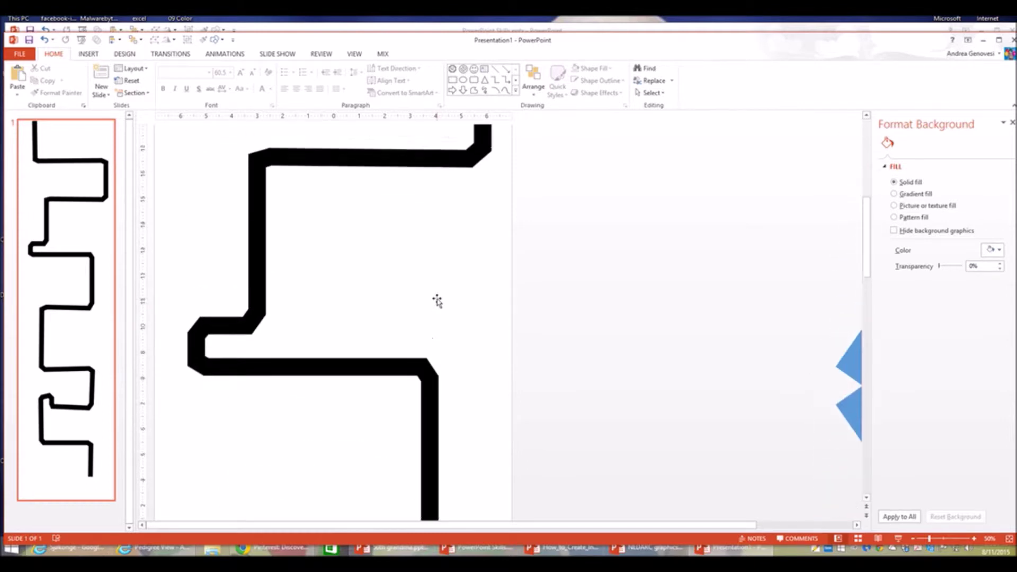
{"action": "scroll", "coordinate": [437, 299], "scroll_direction": "up", "scroll_amount": 8}
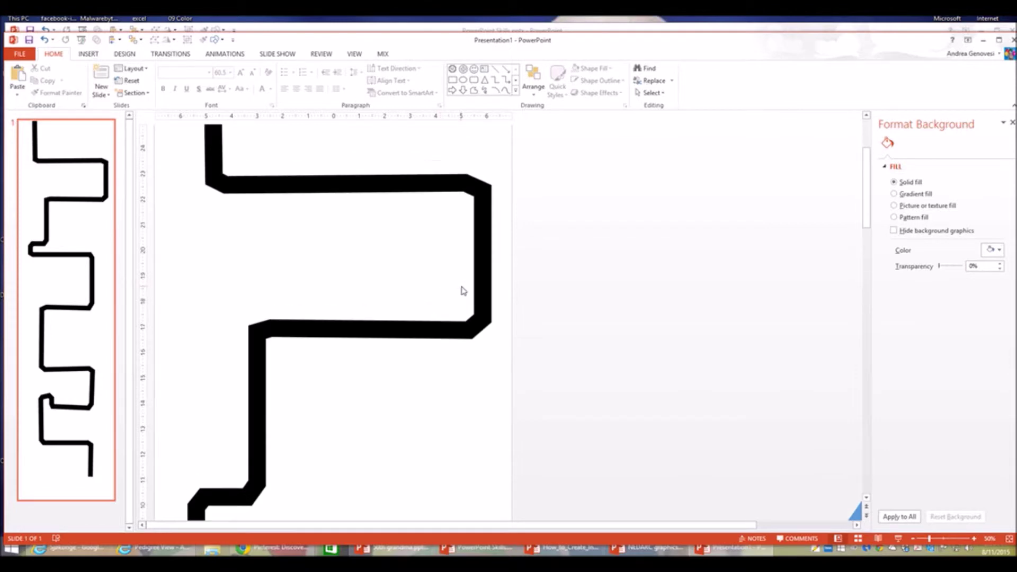
{"action": "scroll", "coordinate": [462, 290], "scroll_direction": "up", "scroll_amount": 4}
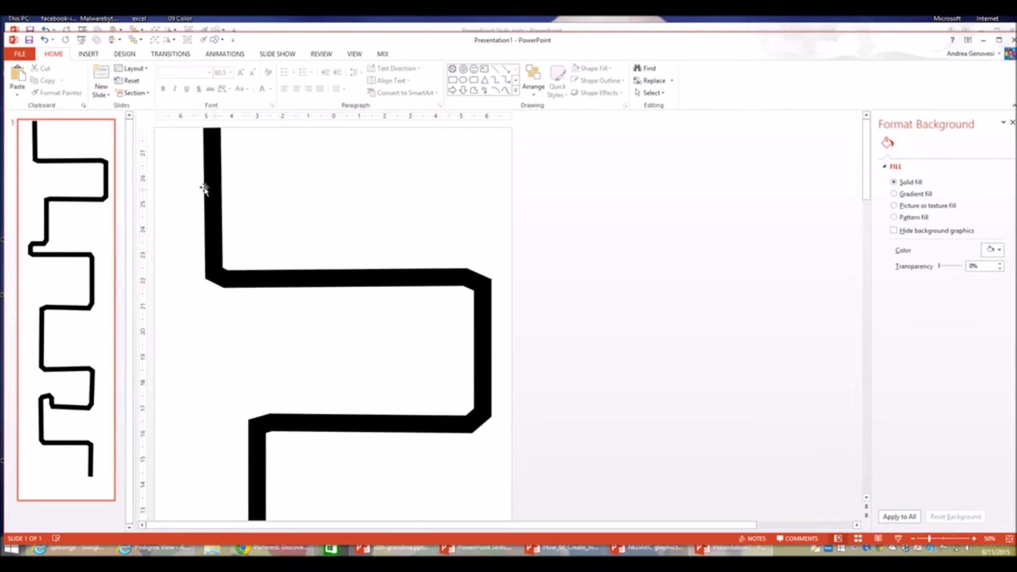
{"action": "left_click", "coordinate": [215, 163]}
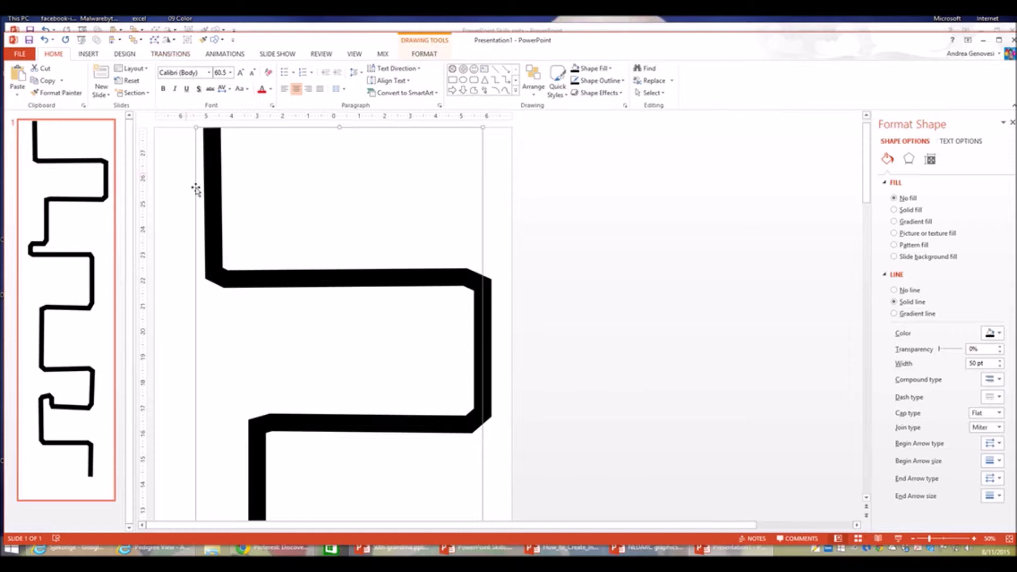
{"action": "right_click", "coordinate": [212, 185]}
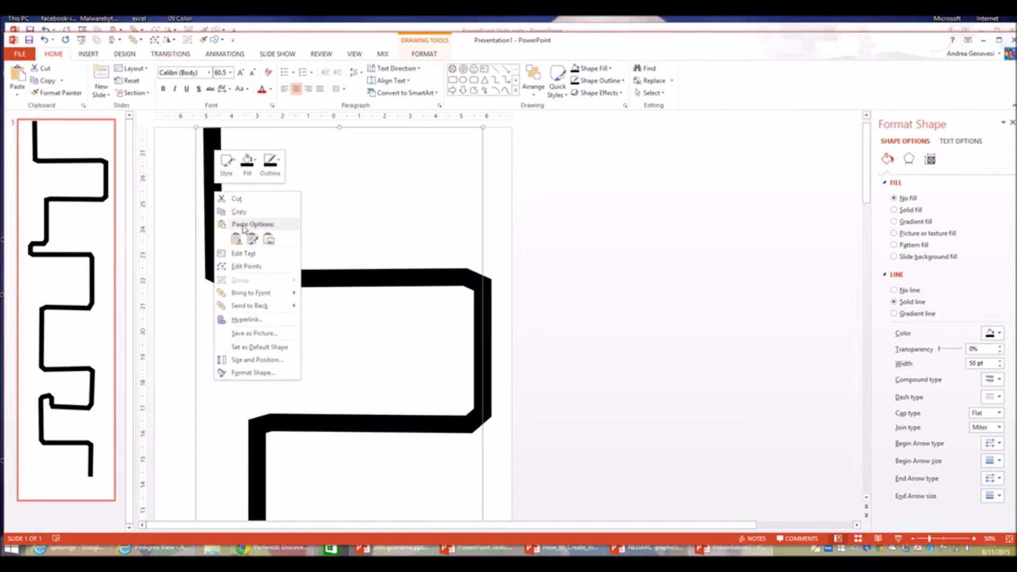
{"action": "left_click", "coordinate": [247, 267]}
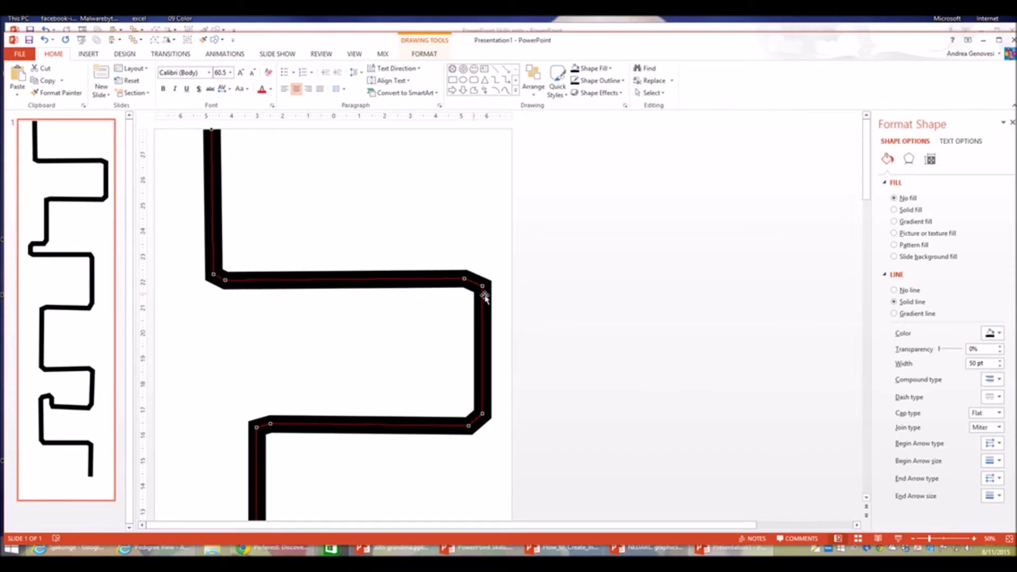
Delete the second of the two points that form the road's first bend.
{"action": "left_click", "coordinate": [225, 280]}
{"action": "right_click", "coordinate": [225, 281]}
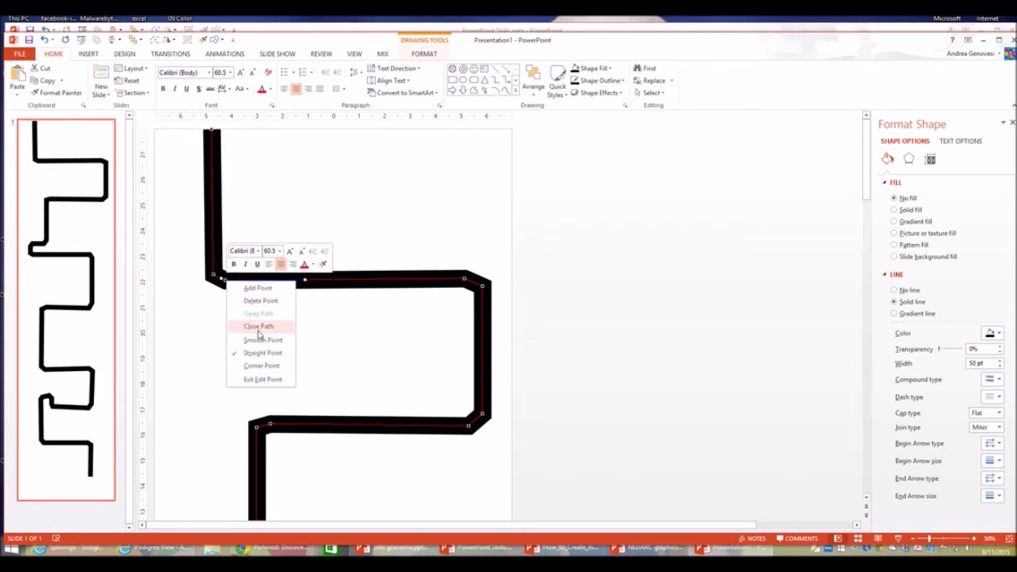
{"action": "left_click", "coordinate": [261, 301]}
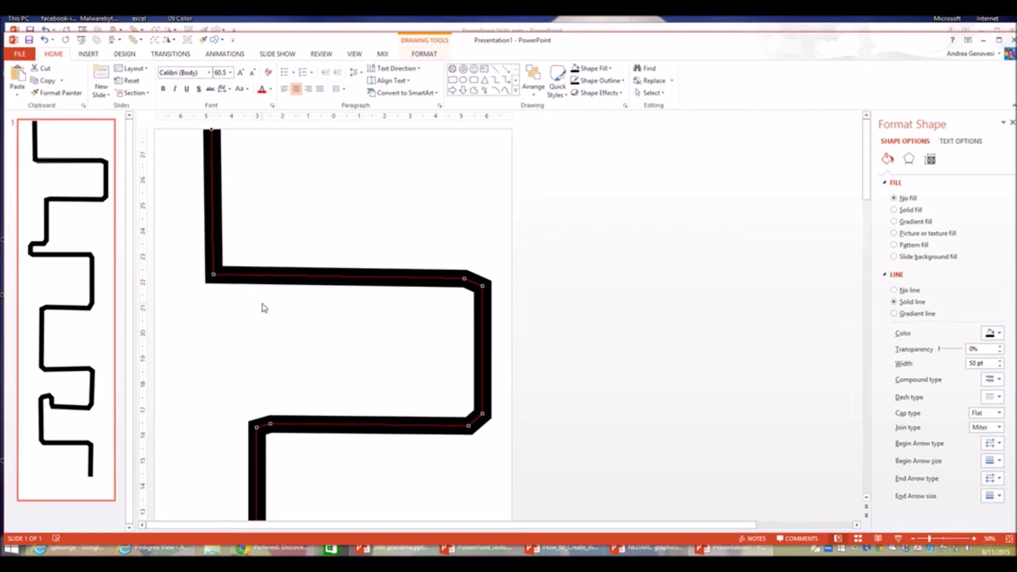
Try to curve the road's first corner by pulling its upper handle outward, and undo the curve.
{"action": "left_click", "coordinate": [212, 274]}
{"action": "left_click_drag", "start_coordinate": [212, 226], "coordinate": [199, 223]}
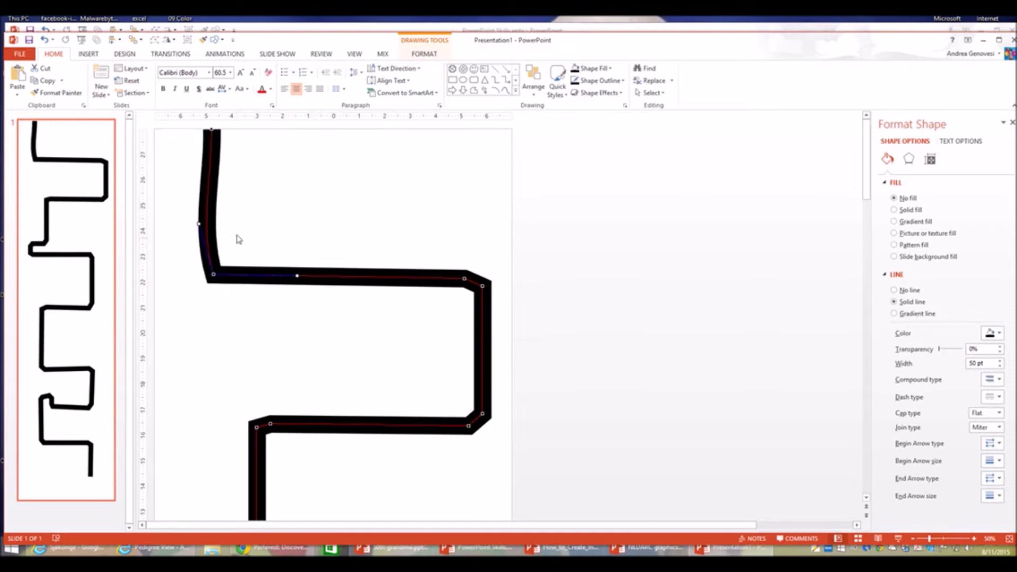
{"action": "left_click", "coordinate": [45, 42]}
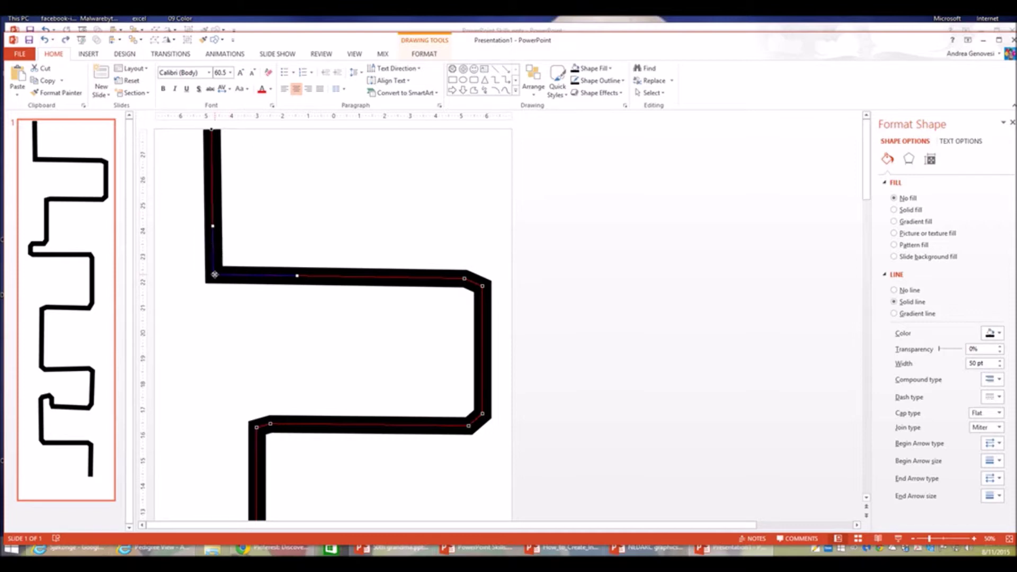
Try to convert the road's first corner to a smooth point, and undo both the smoothing and the point deletion.
{"action": "right_click", "coordinate": [214, 274]}
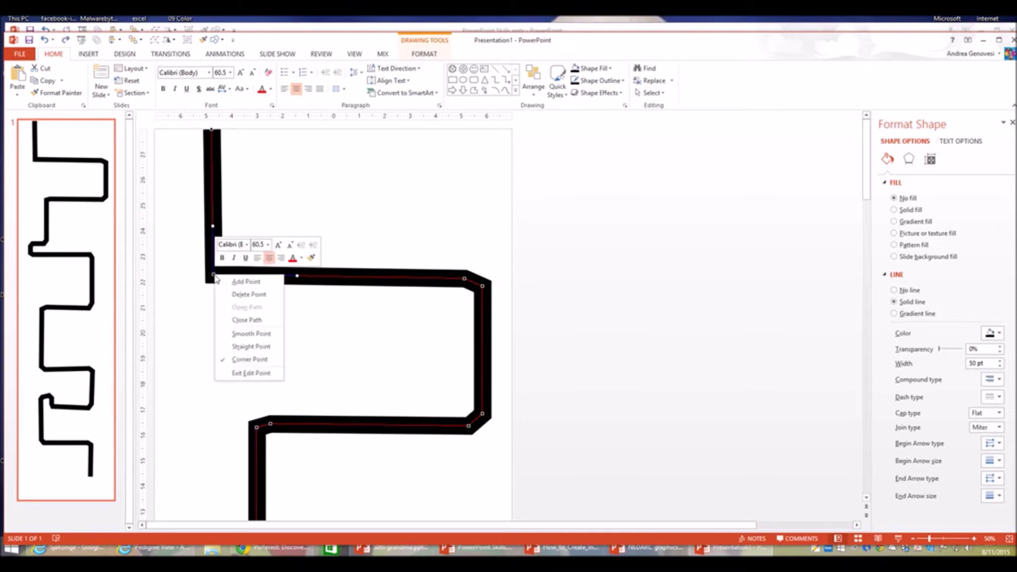
{"action": "left_click", "coordinate": [256, 335]}
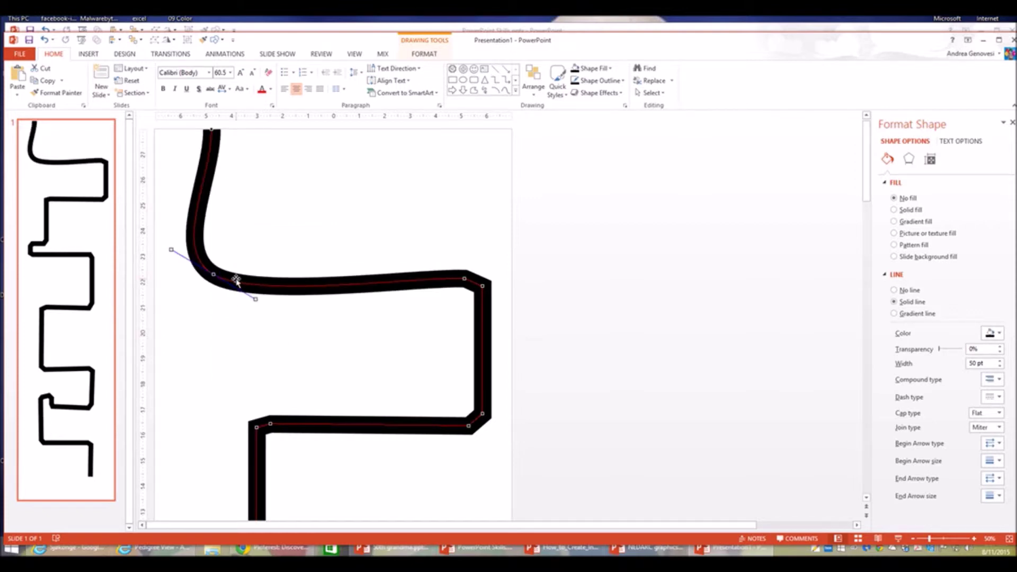
{"action": "left_click", "coordinate": [45, 41]}
{"action": "left_click", "coordinate": [45, 41]}
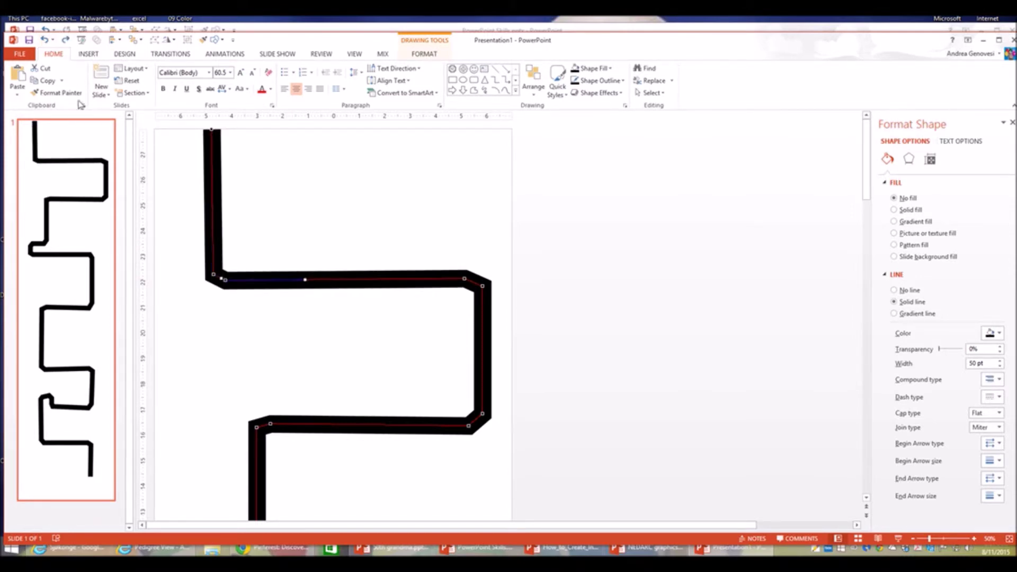
Try to convert both points of the road's first bend to smooth points, and undo both conversions.
{"action": "right_click", "coordinate": [212, 274]}
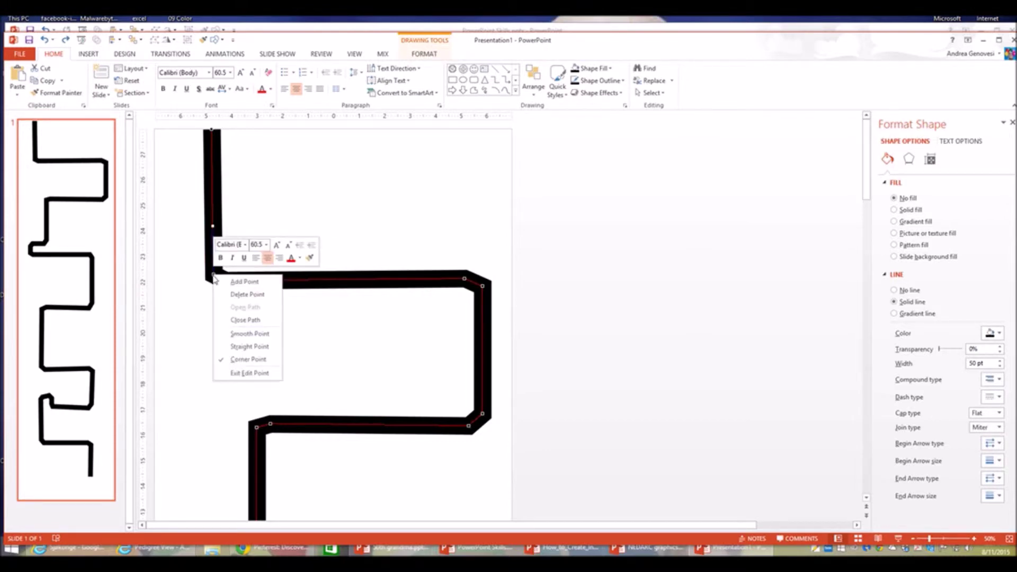
{"action": "left_click", "coordinate": [244, 334]}
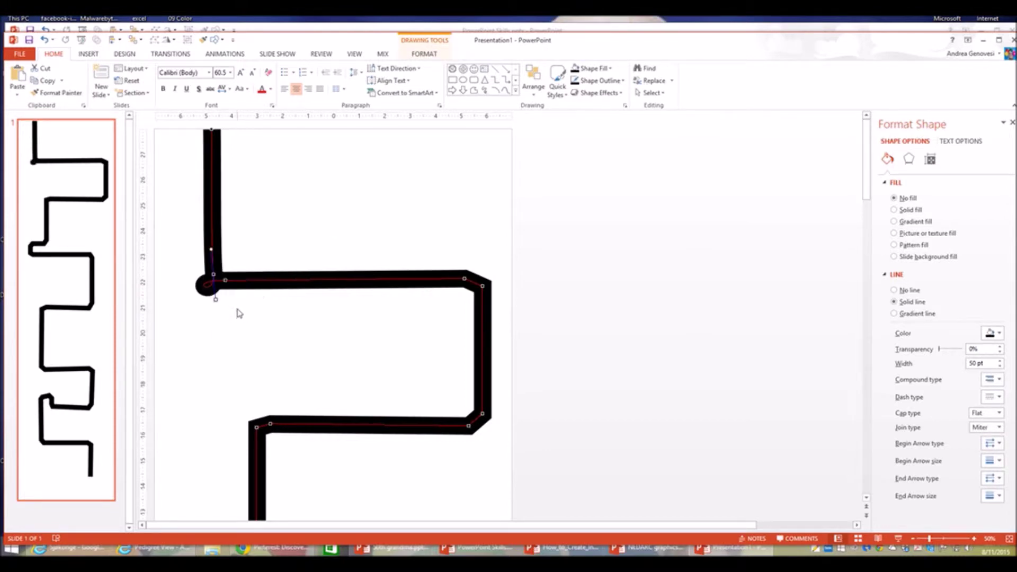
{"action": "right_click", "coordinate": [225, 281]}
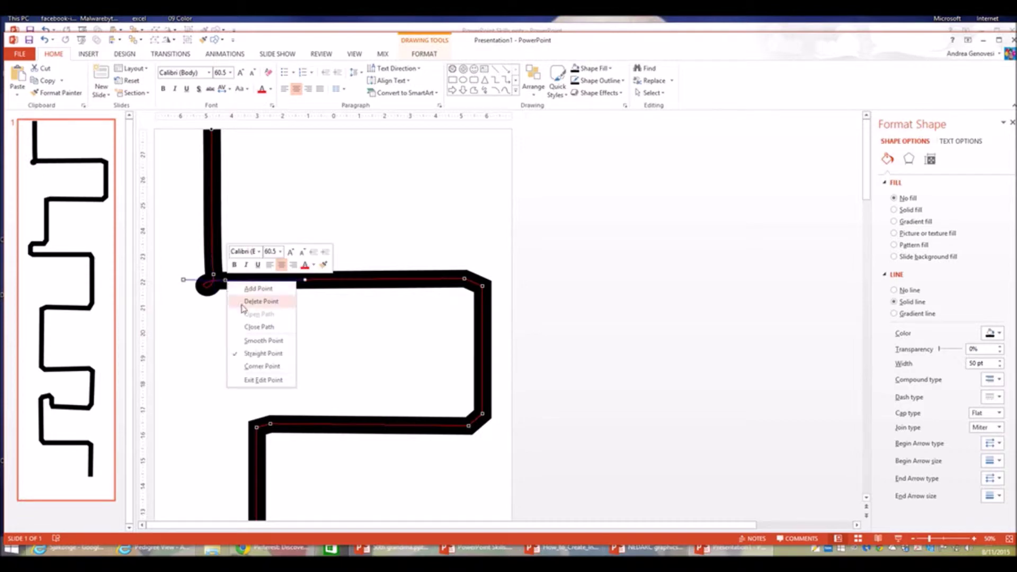
{"action": "left_click", "coordinate": [264, 342]}
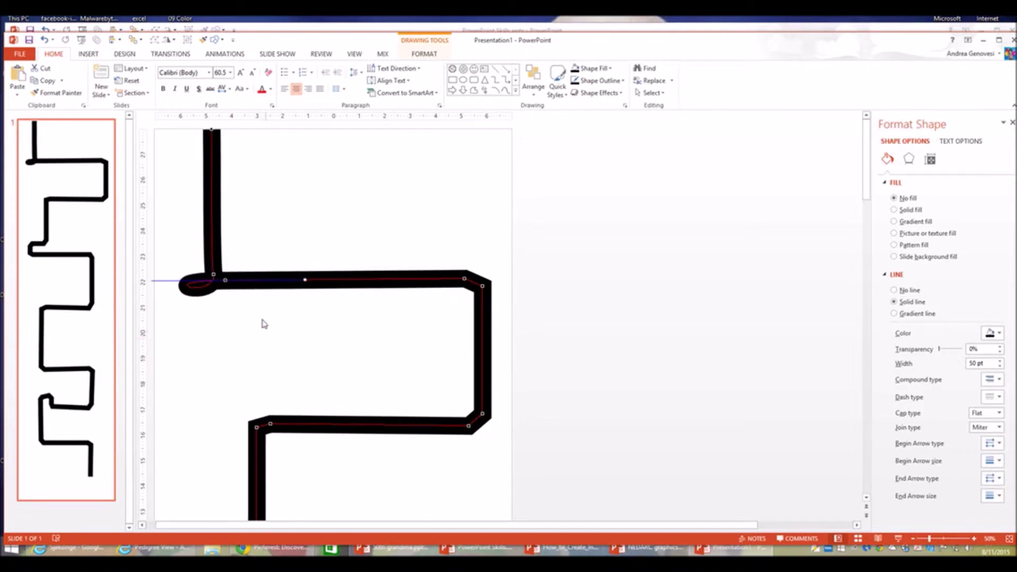
{"action": "left_click", "coordinate": [45, 41]}
{"action": "left_click", "coordinate": [45, 41]}
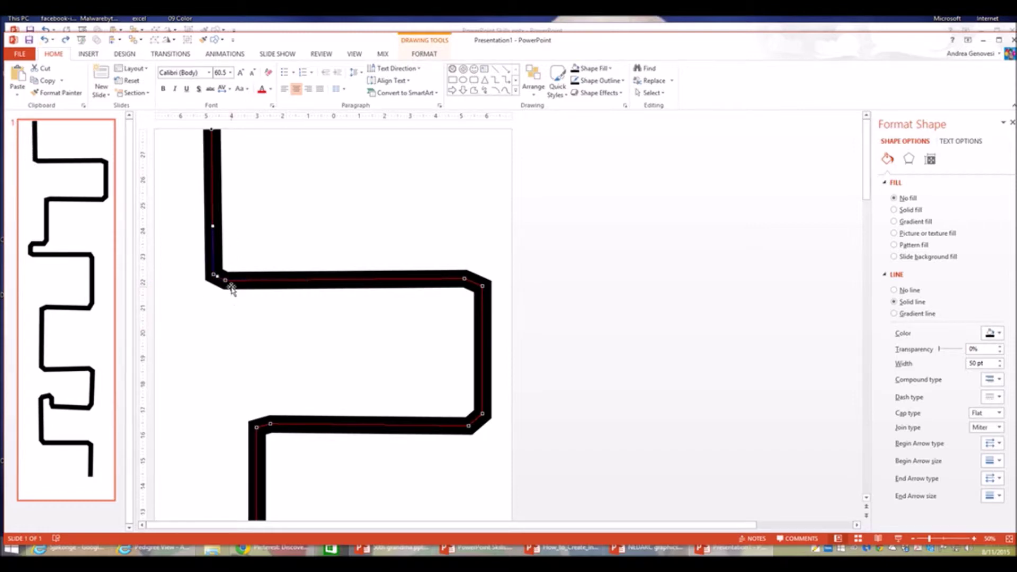
Curve the short diagonal of the road's first bend by pulling the first point's lower handle slightly outward.
{"action": "scroll", "coordinate": [243, 293], "scroll_direction": "up", "scroll_amount": 2, "text": "ctrl"}
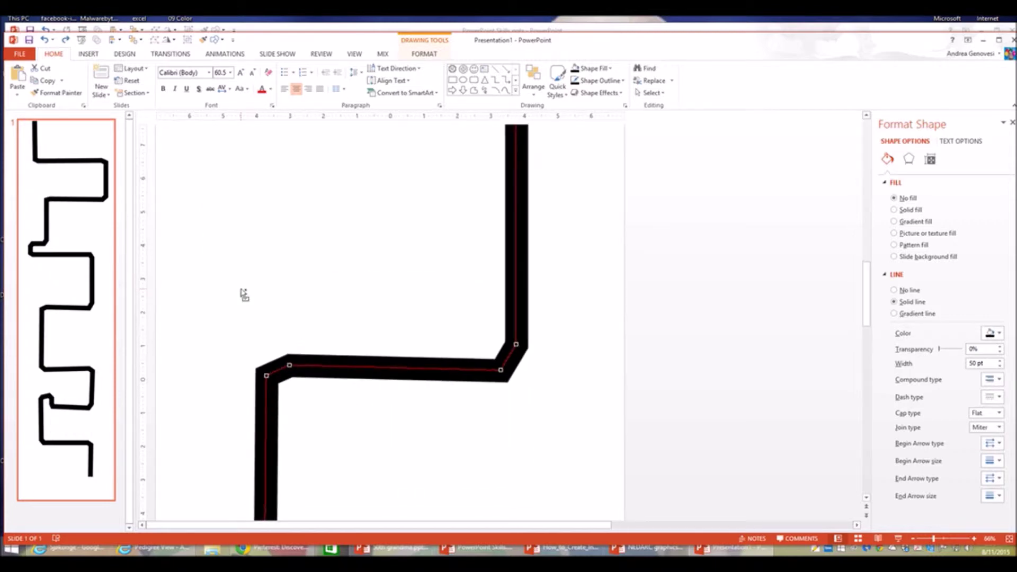
{"action": "scroll", "coordinate": [243, 293], "scroll_direction": "up", "scroll_amount": 6}
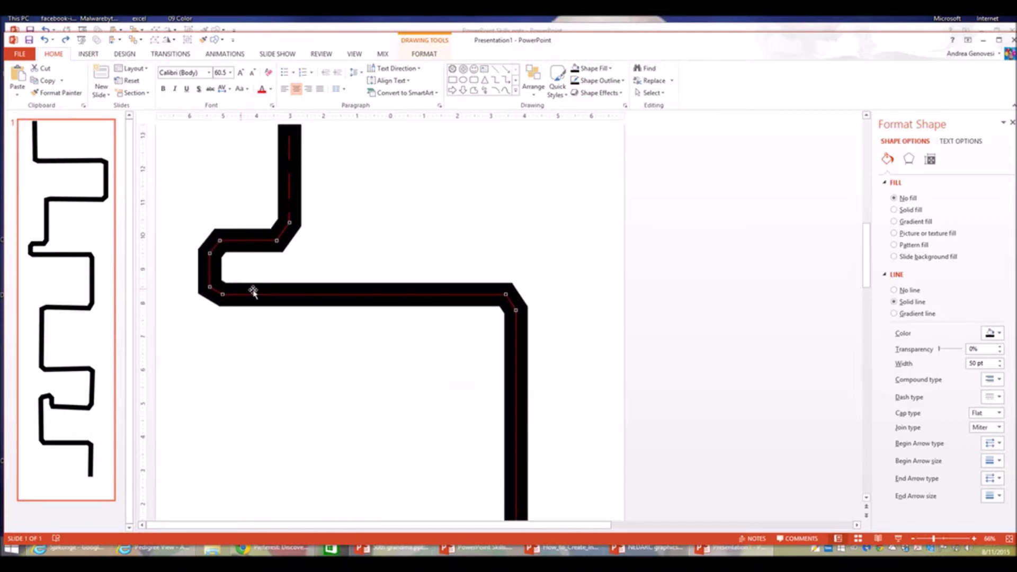
{"action": "left_click_drag", "start_coordinate": [865, 272], "coordinate": [866, 167]}
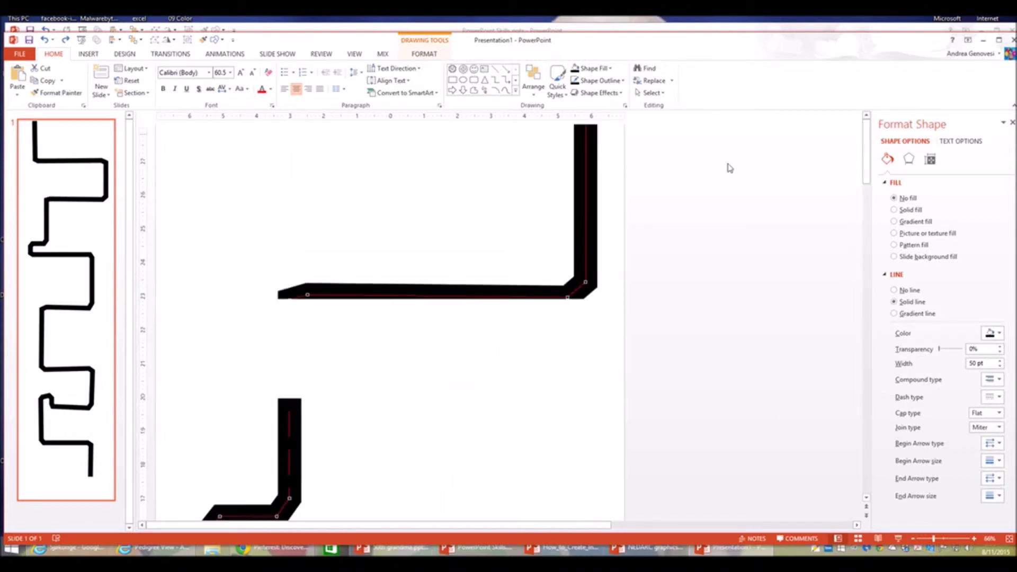
{"action": "scroll", "coordinate": [298, 284], "scroll_direction": "up", "scroll_amount": 1, "text": "ctrl"}
{"action": "scroll", "coordinate": [298, 284], "scroll_direction": "up", "scroll_amount": 2}
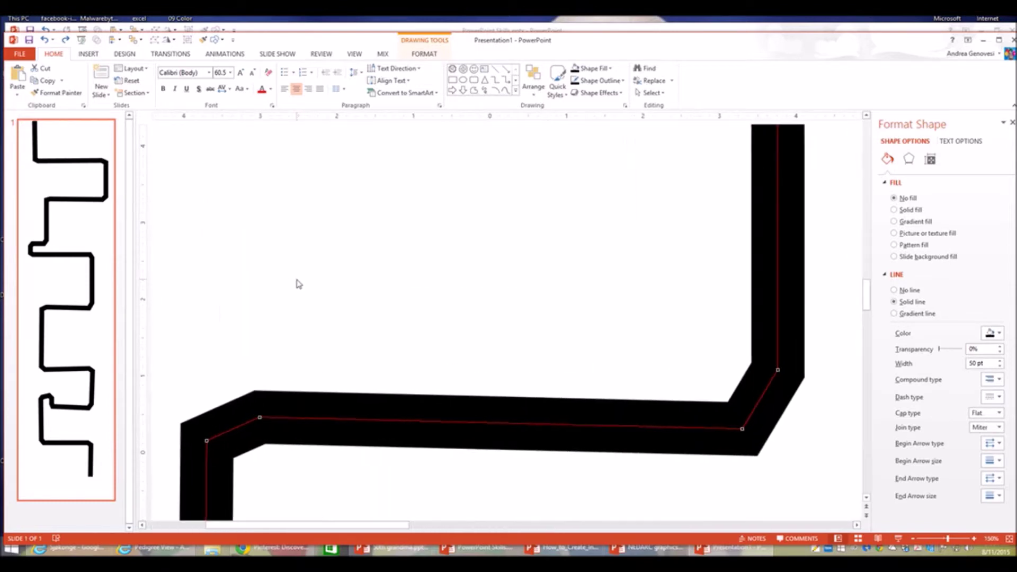
{"action": "left_click_drag", "start_coordinate": [868, 291], "coordinate": [866, 132]}
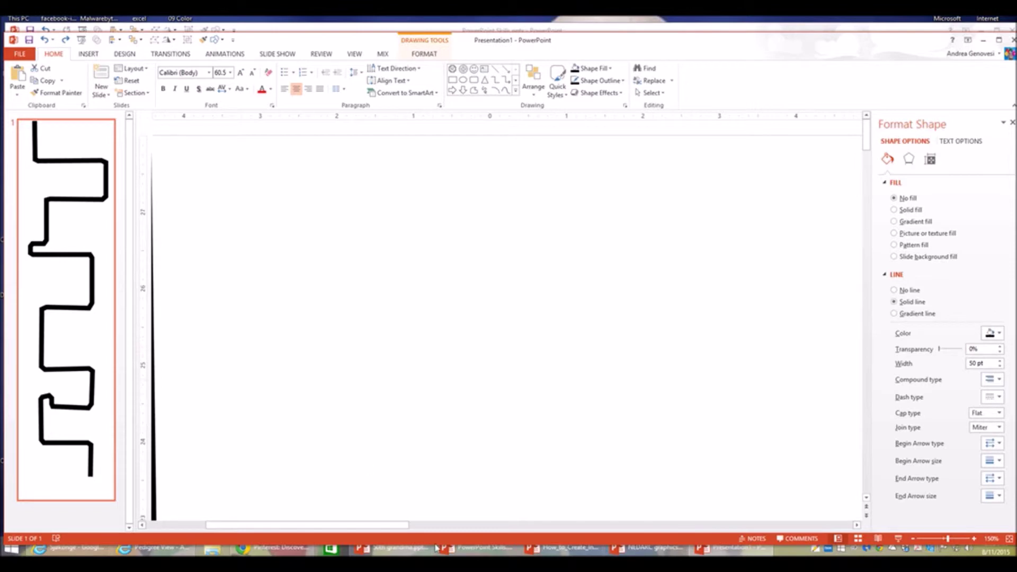
{"action": "left_click_drag", "start_coordinate": [386, 525], "coordinate": [327, 523]}
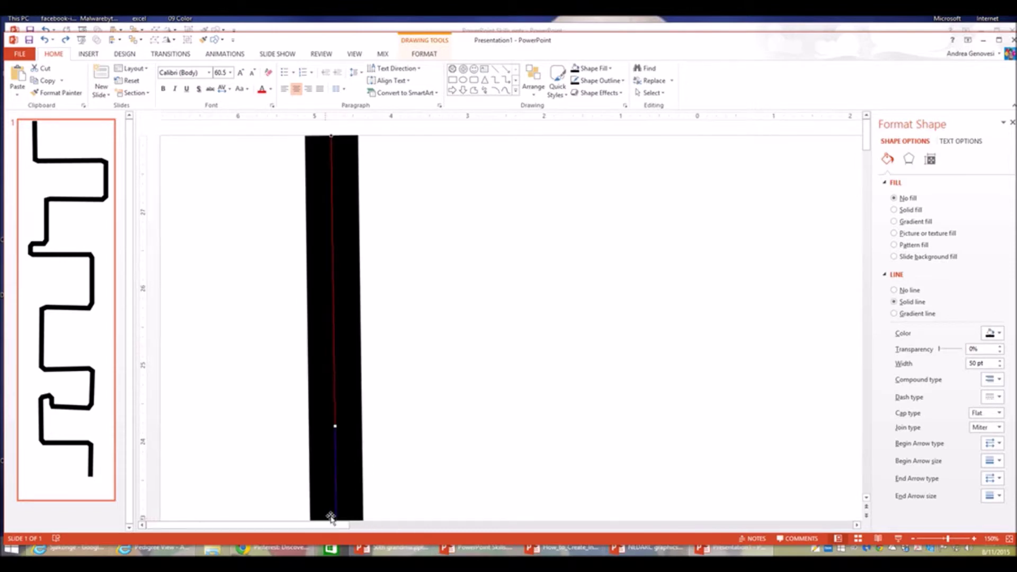
{"action": "scroll", "coordinate": [400, 479], "scroll_direction": "down", "scroll_amount": 3}
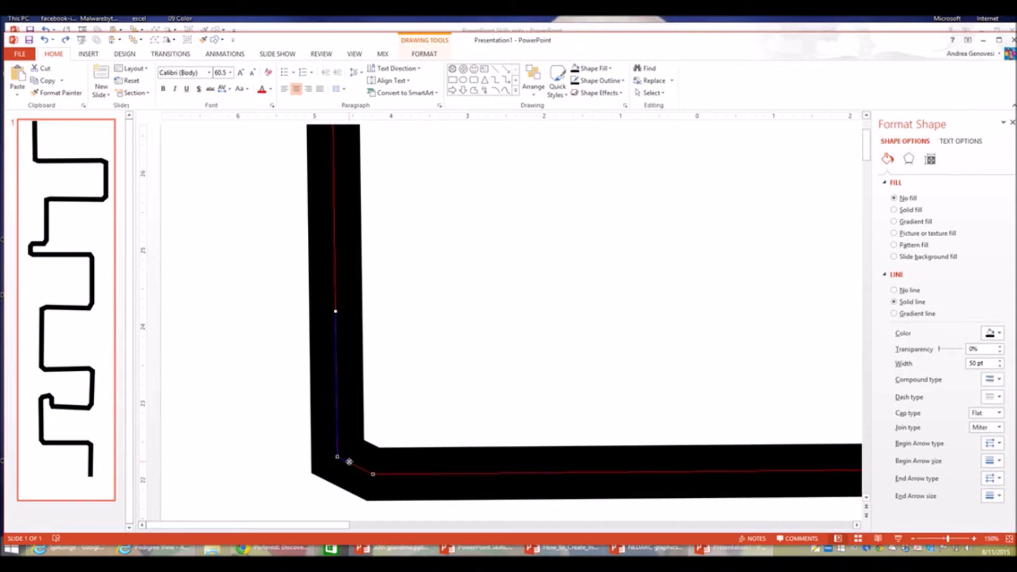
{"action": "left_click_drag", "start_coordinate": [350, 463], "coordinate": [349, 472]}
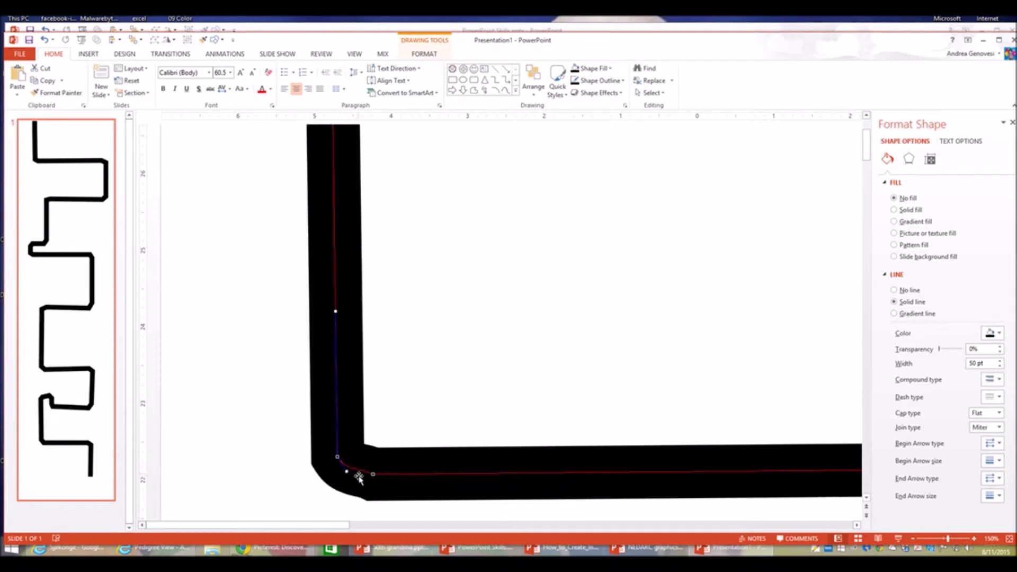
Shift the first bend's second point along the horizontal stretch and shorten the first point's upper handle to even out the curve.
{"action": "scroll", "coordinate": [336, 450], "scroll_direction": "down", "scroll_amount": 1}
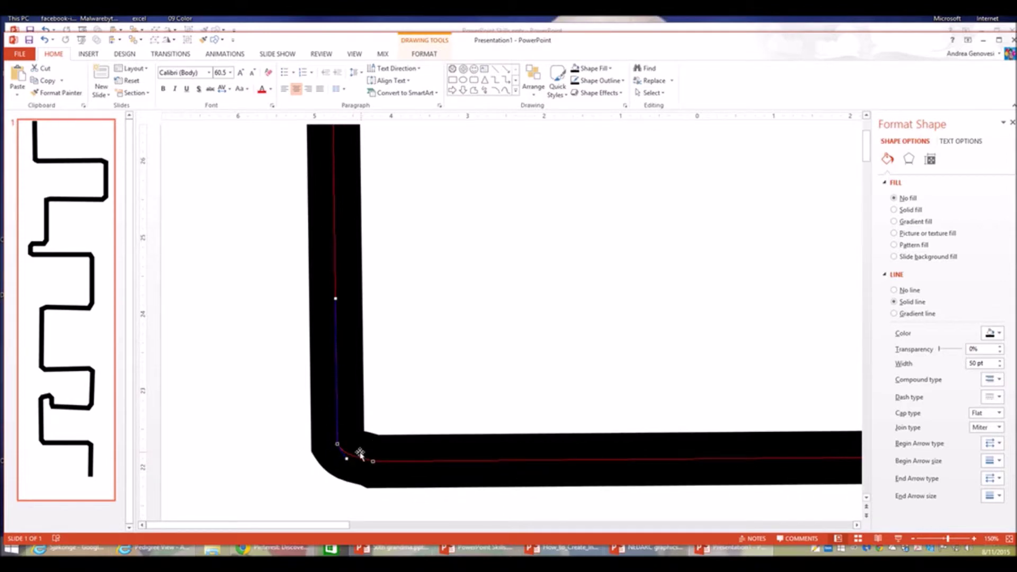
{"action": "left_click", "coordinate": [373, 461]}
{"action": "mouse_move", "coordinate": [374, 462]}
{"action": "left_mouse_down"}
{"action": "mouse_move", "coordinate": [408, 462]}
{"action": "mouse_move", "coordinate": [386, 462]}
{"action": "left_mouse_up"}
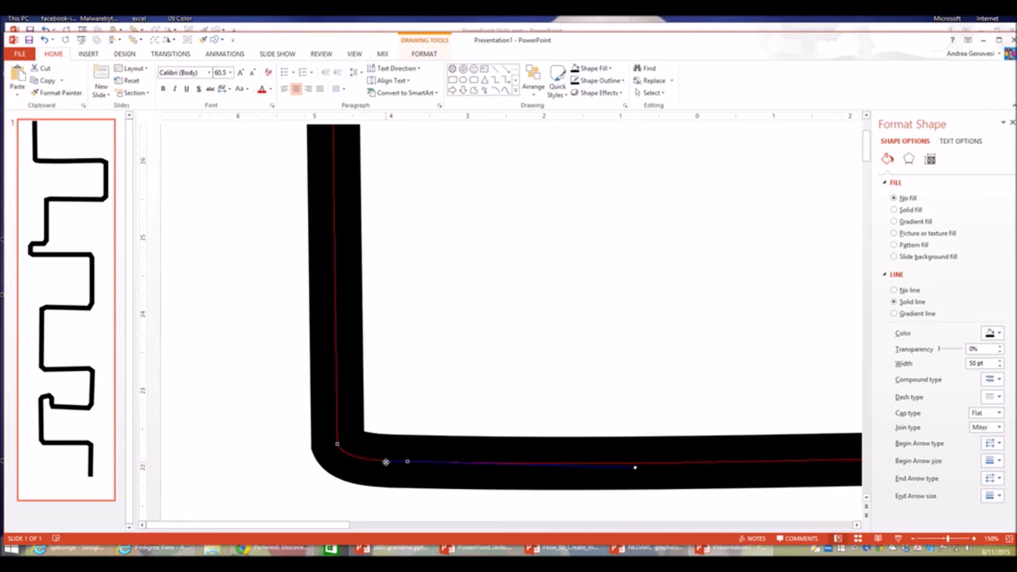
{"action": "left_click", "coordinate": [342, 445]}
{"action": "left_click_drag", "start_coordinate": [336, 302], "coordinate": [333, 393]}
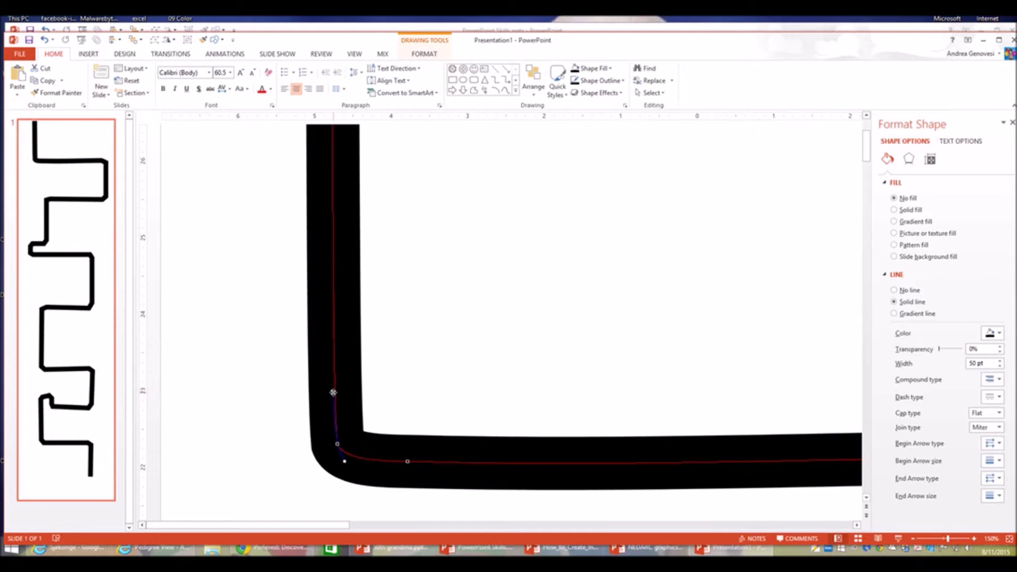
Round the road's second bend, where the upper horizontal stretch turns down, by adjusting its two points and their handles.
{"action": "left_click_drag", "start_coordinate": [341, 526], "coordinate": [415, 538]}
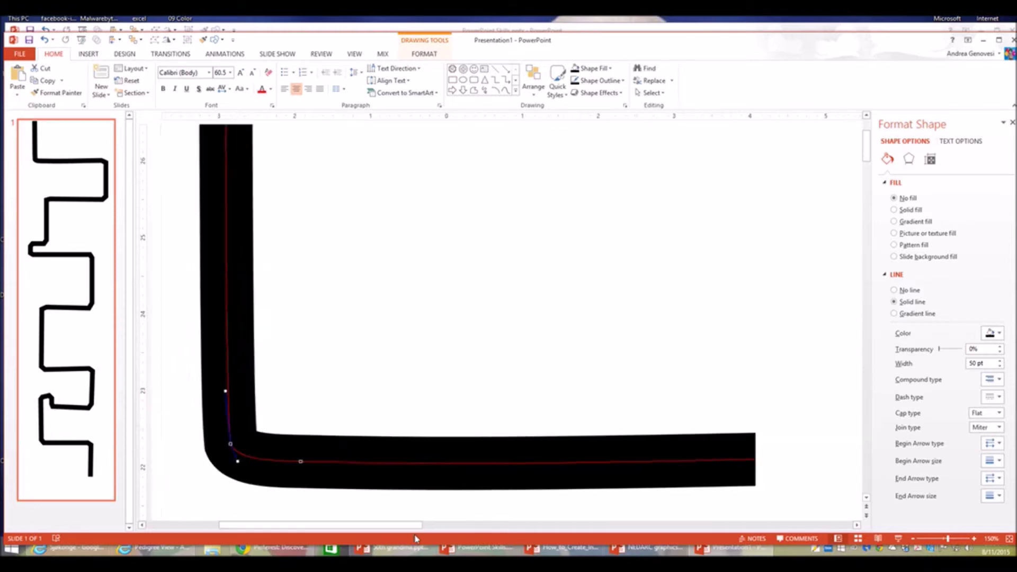
{"action": "left_click", "coordinate": [856, 525]}
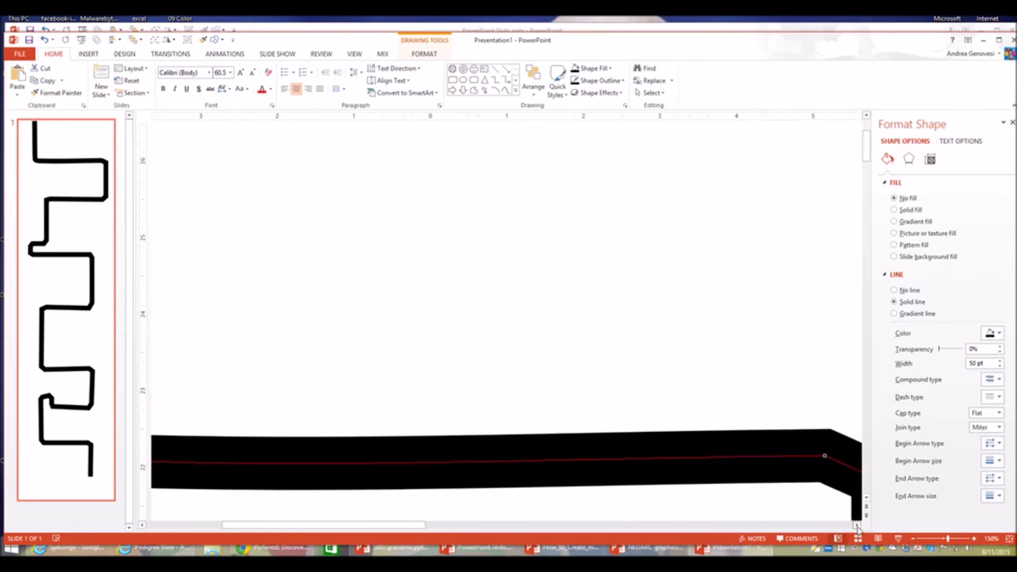
{"action": "left_click", "coordinate": [856, 525]}
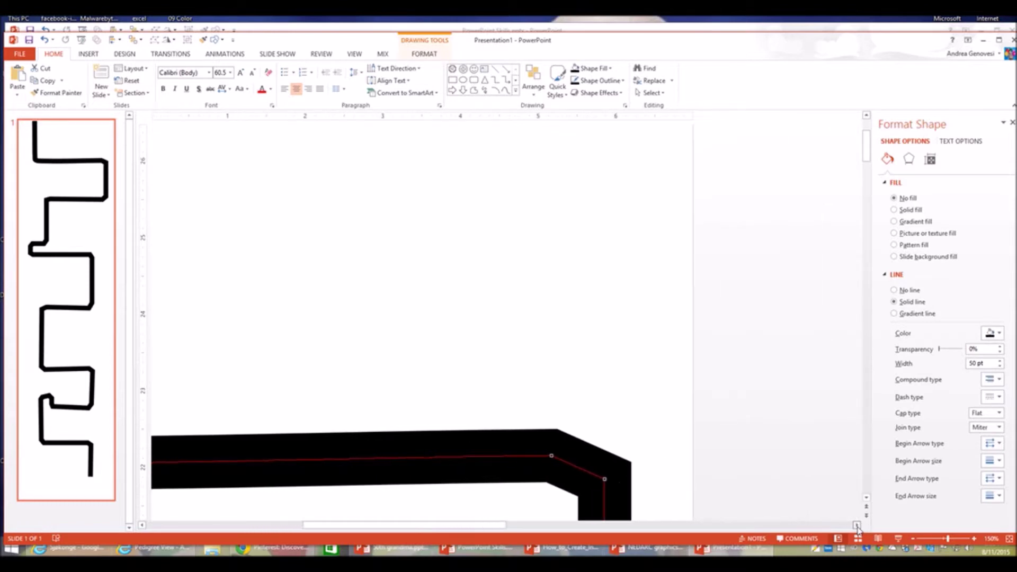
{"action": "mouse_move", "coordinate": [544, 455]}
{"action": "left_mouse_down"}
{"action": "mouse_move", "coordinate": [528, 455]}
{"action": "mouse_move", "coordinate": [554, 456]}
{"action": "left_mouse_up"}
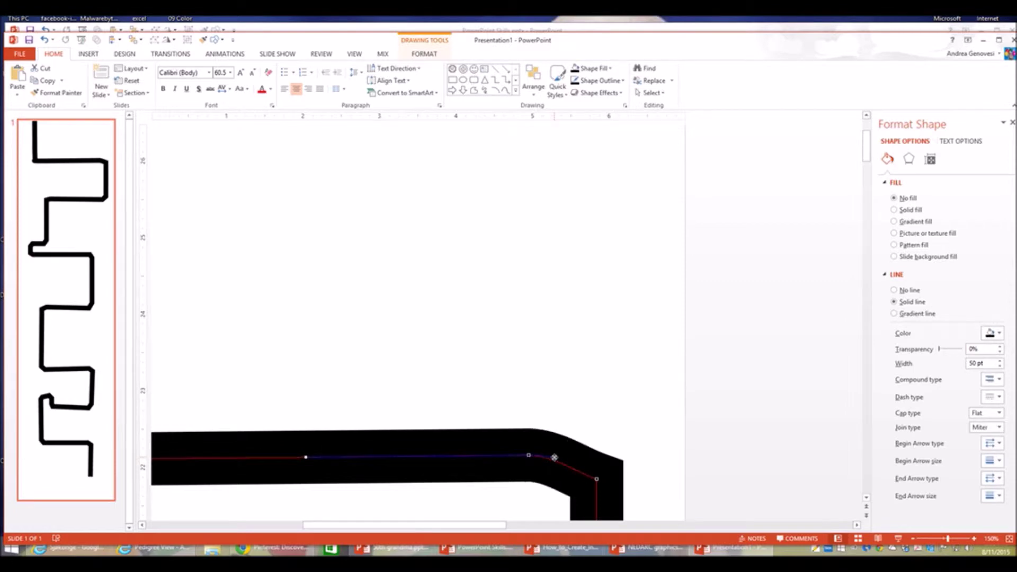
{"action": "left_click", "coordinate": [595, 480]}
{"action": "left_click_drag", "start_coordinate": [574, 470], "coordinate": [599, 486]}
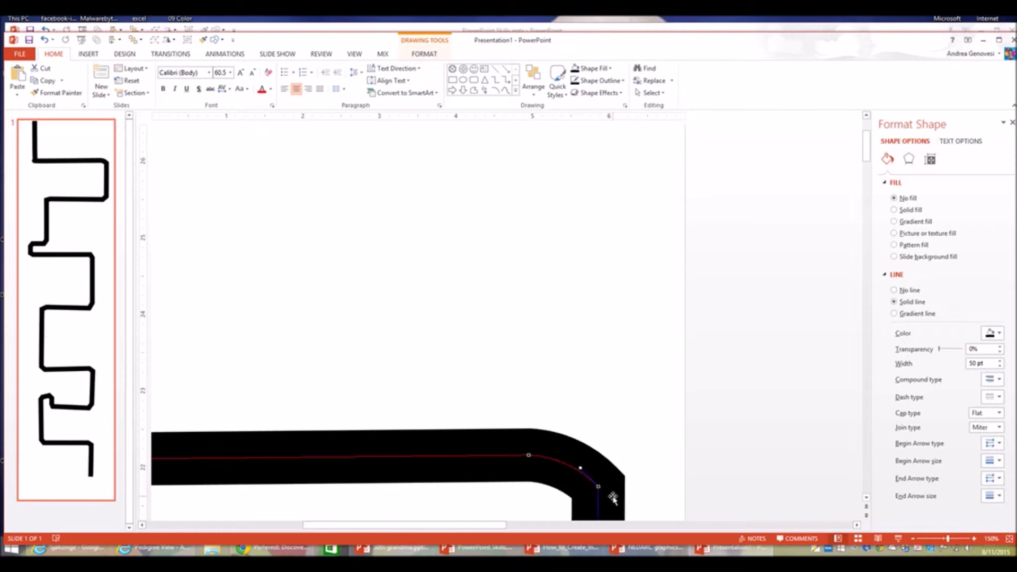
Round the road's third bend, at the lower end of the first right-hand vertical, by pulling both points' handles outward.
{"action": "scroll", "coordinate": [612, 496], "scroll_direction": "down", "scroll_amount": 2}
{"action": "scroll", "coordinate": [613, 497], "scroll_direction": "down", "scroll_amount": 5}
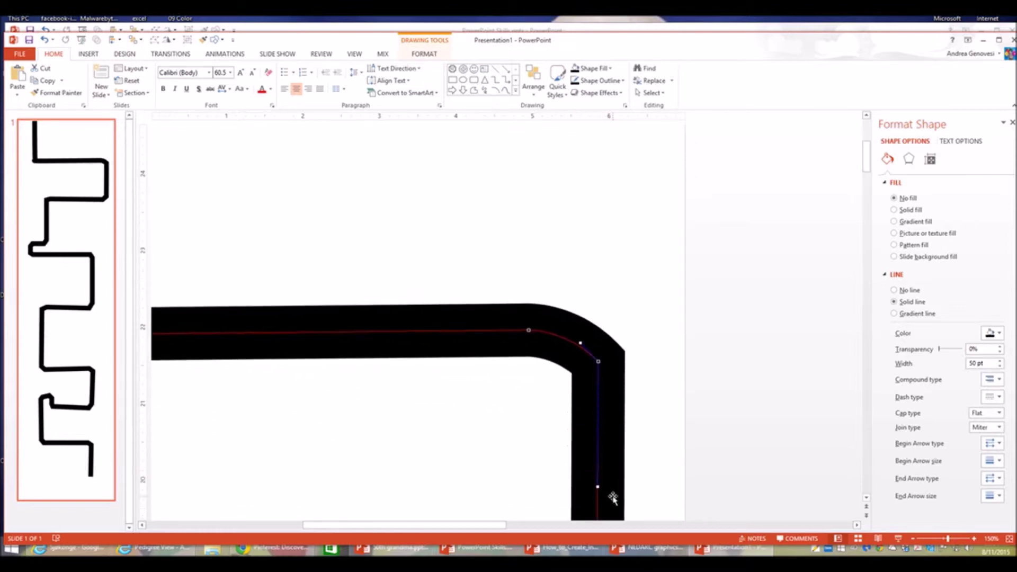
{"action": "scroll", "coordinate": [613, 496], "scroll_direction": "down", "scroll_amount": 4}
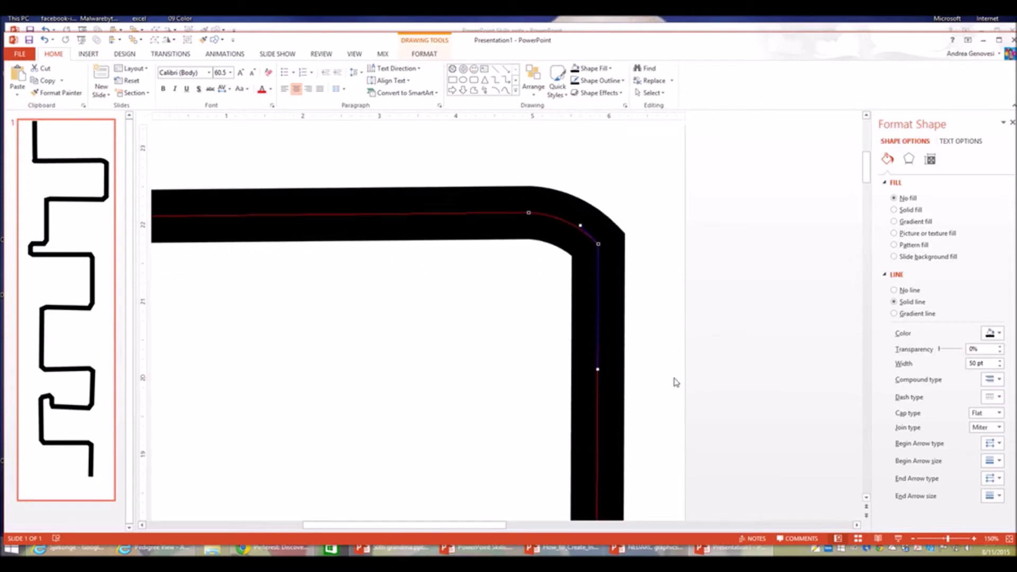
{"action": "scroll", "coordinate": [670, 402], "scroll_direction": "down", "scroll_amount": 3}
{"action": "scroll", "coordinate": [670, 401], "scroll_direction": "down", "scroll_amount": 6}
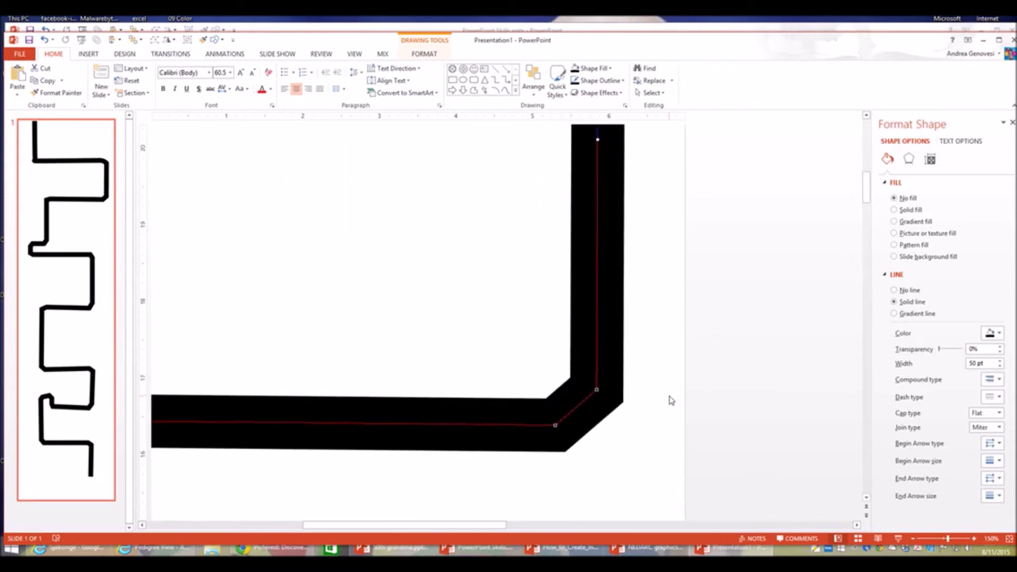
{"action": "left_click", "coordinate": [554, 413]}
{"action": "left_click_drag", "start_coordinate": [568, 398], "coordinate": [575, 403]}
{"action": "left_click", "coordinate": [596, 377]}
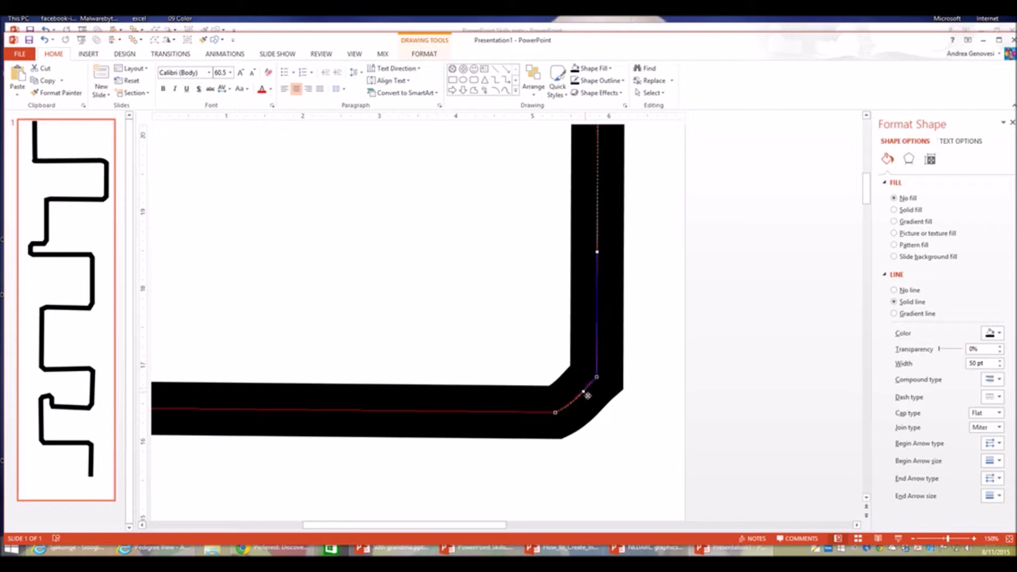
{"action": "left_click_drag", "start_coordinate": [584, 390], "coordinate": [589, 396]}
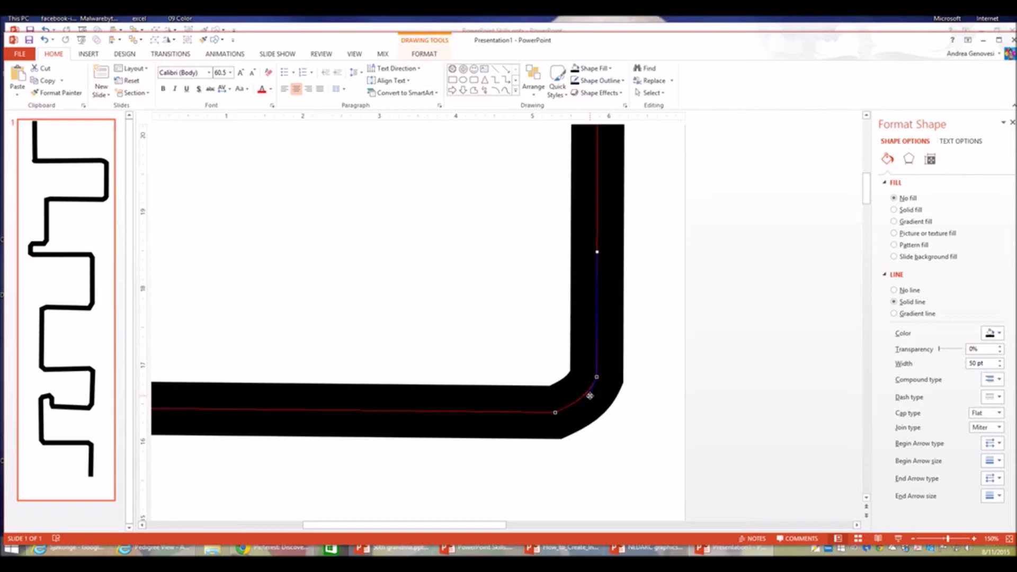
Finish editing points, duplicate the whole road line and place the copy just left of the slide.
{"action": "scroll", "coordinate": [589, 396], "scroll_direction": "down", "scroll_amount": 10}
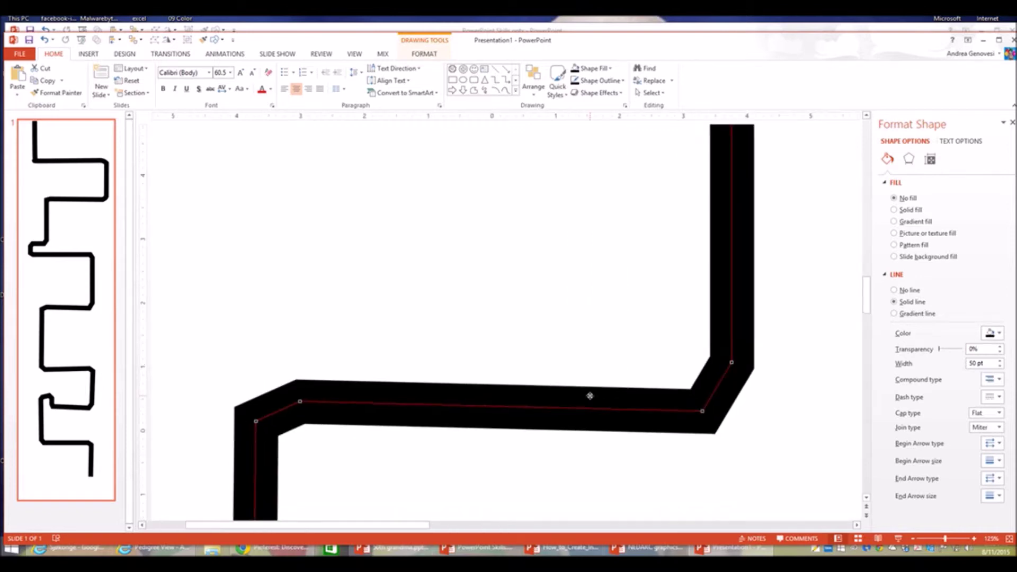
{"action": "scroll", "coordinate": [589, 395], "scroll_direction": "down", "scroll_amount": 5}
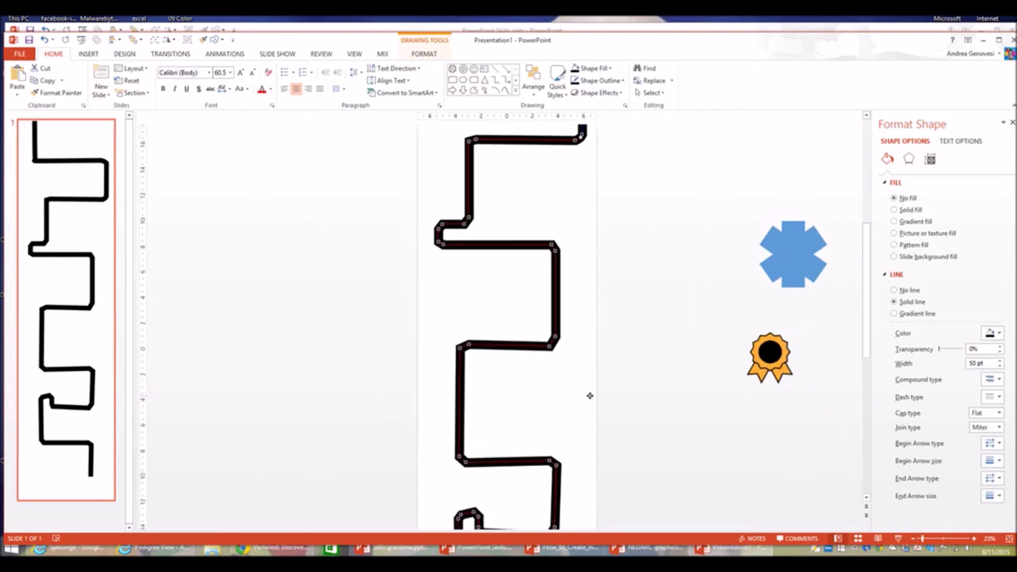
{"action": "left_click", "coordinate": [592, 398]}
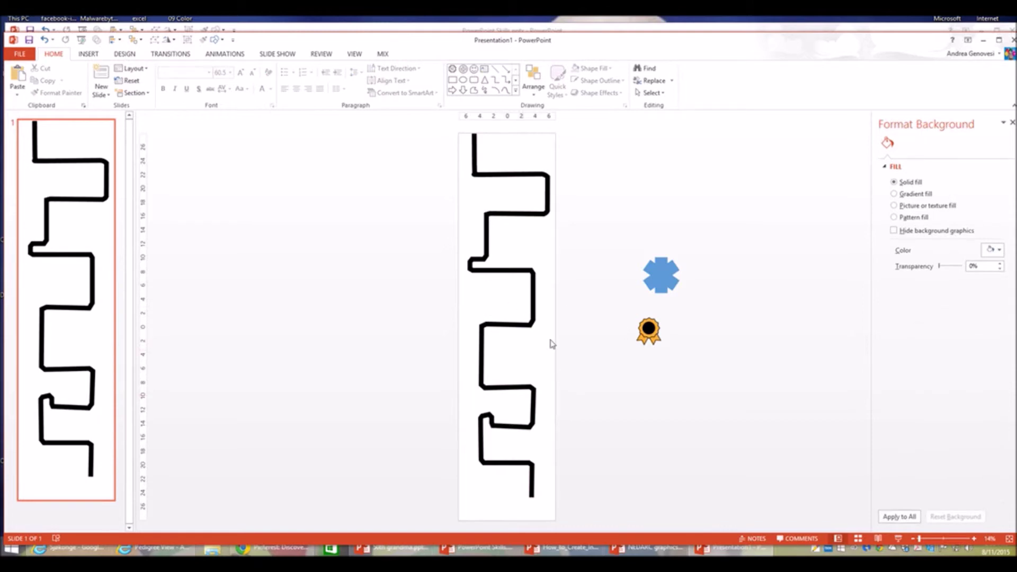
{"action": "left_click", "coordinate": [481, 347]}
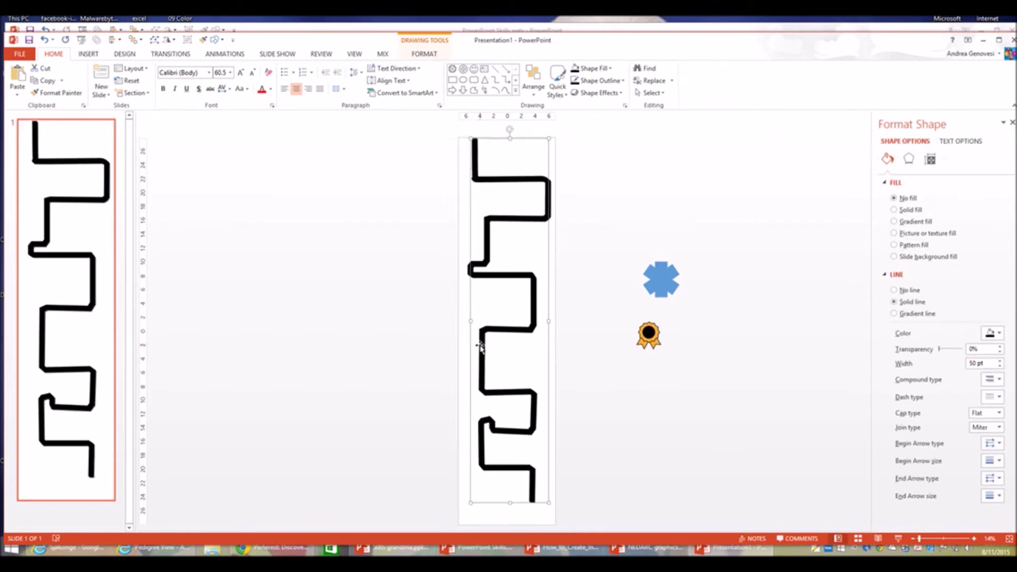
{"action": "left_click_drag", "start_coordinate": [474, 323], "coordinate": [412, 327]}
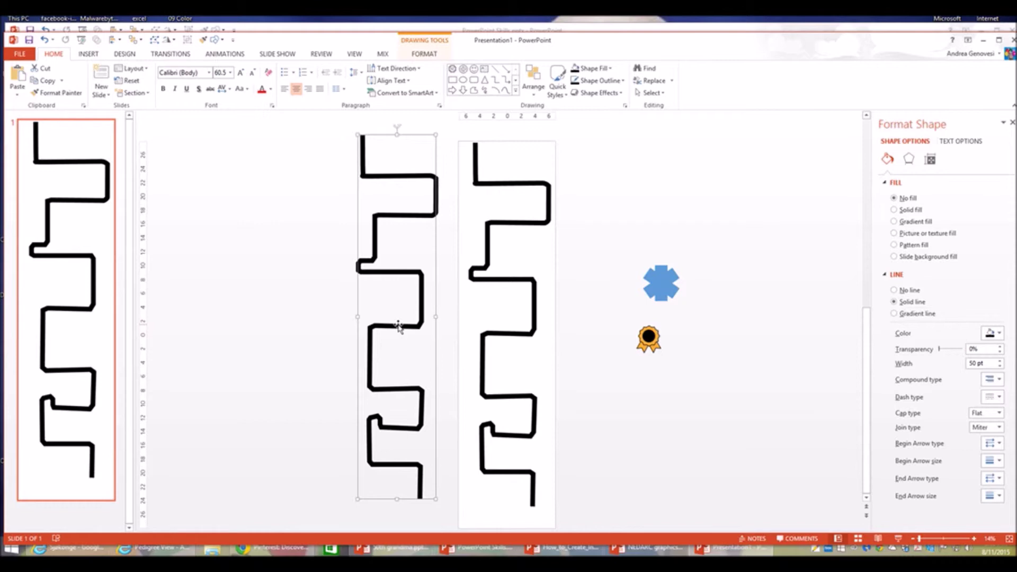
Apply the Subtle Line - Accent 4 style to the copied road line and give its outline a Dash pattern.
{"action": "left_click", "coordinate": [428, 54]}
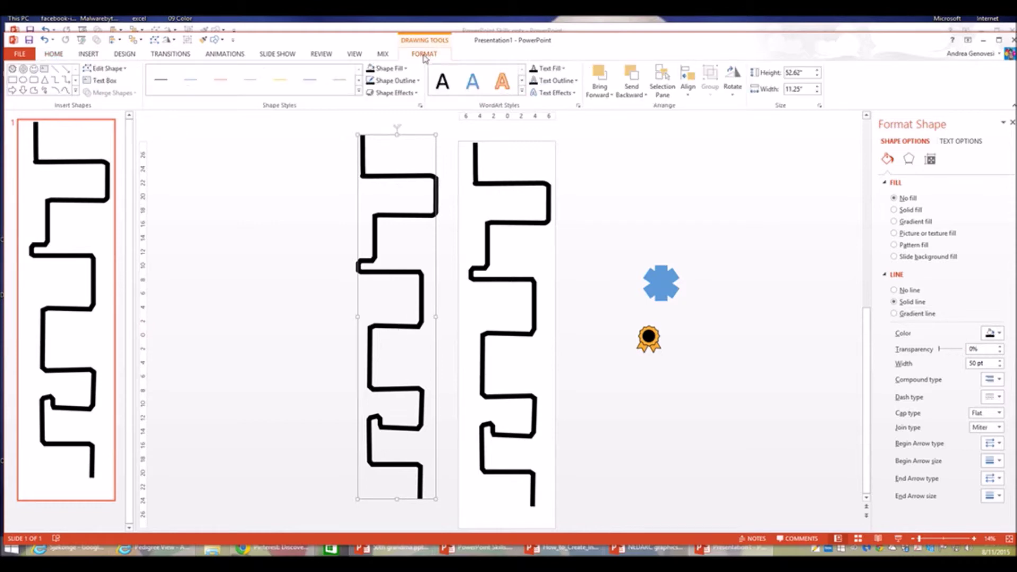
{"action": "left_click", "coordinate": [285, 82]}
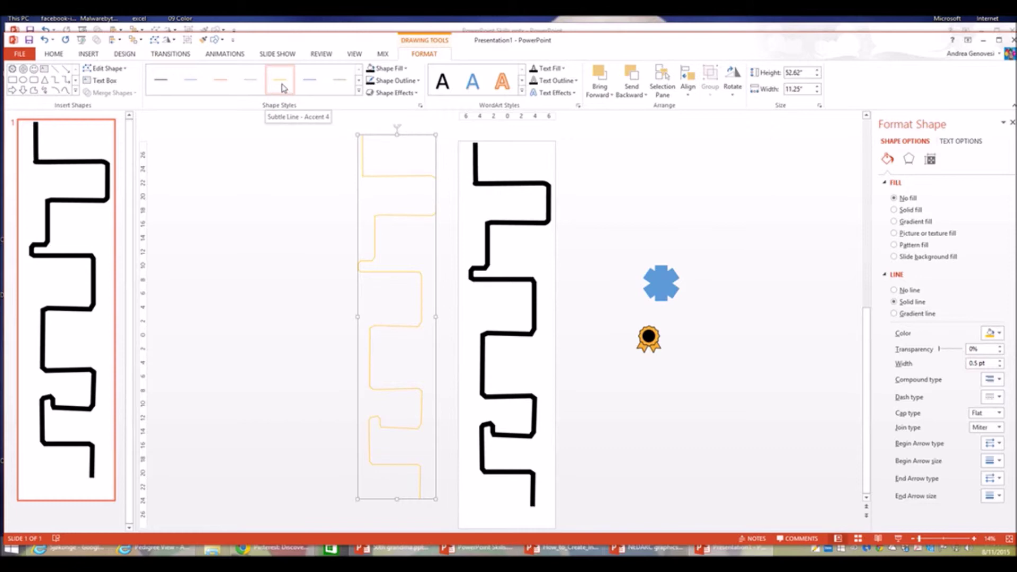
{"action": "left_click", "coordinate": [417, 85]}
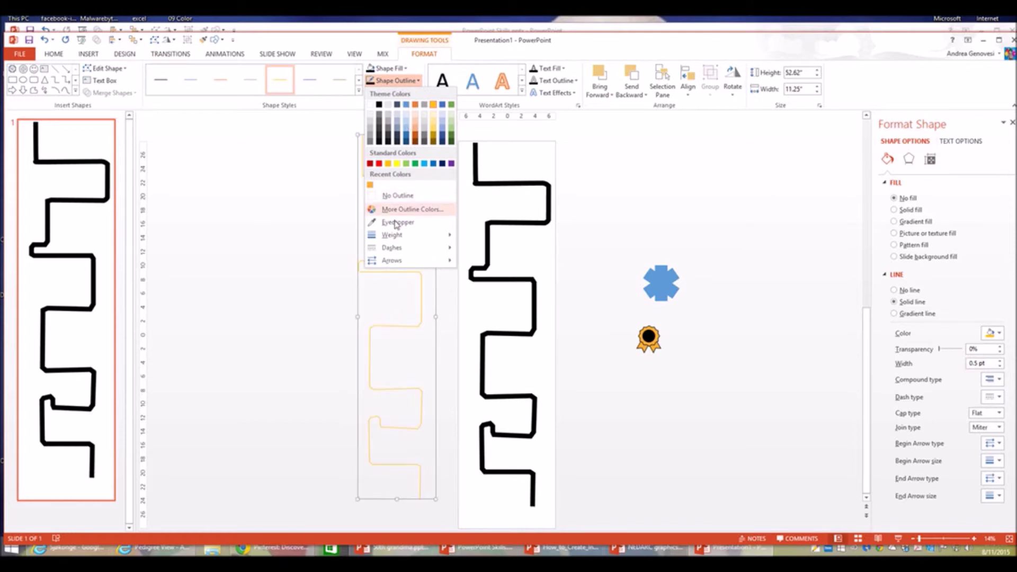
{"action": "mouse_move", "coordinate": [408, 248]}
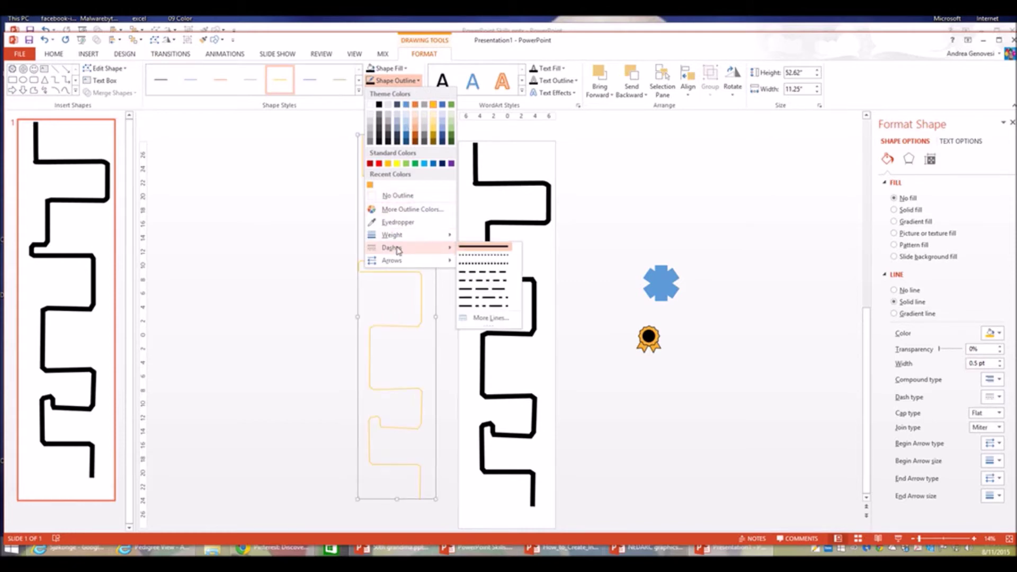
{"action": "left_click", "coordinate": [470, 274]}
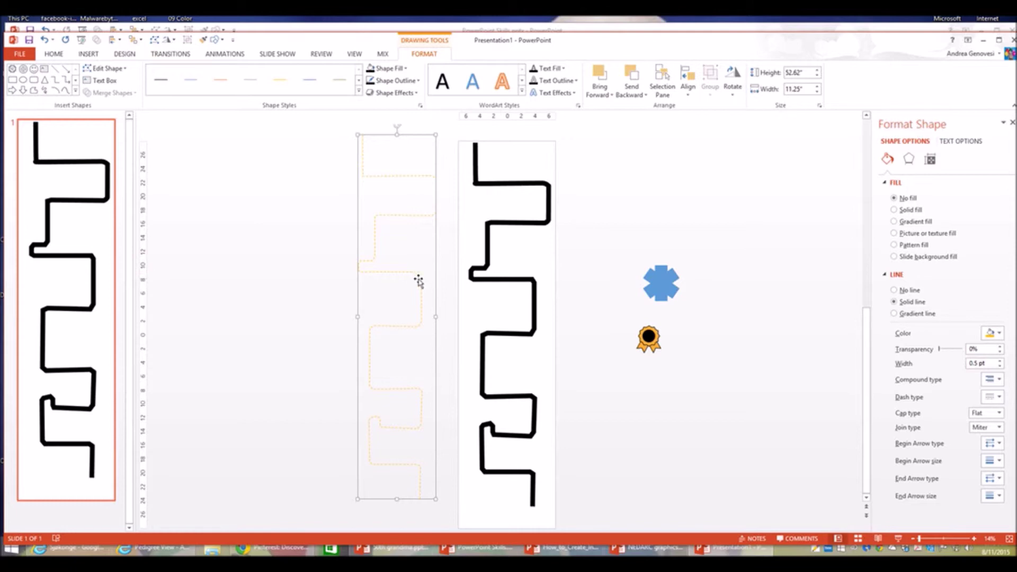
Move the dashed line onto the black road and align both lines to each other by center and middle.
{"action": "left_click_drag", "start_coordinate": [418, 281], "coordinate": [519, 276]}
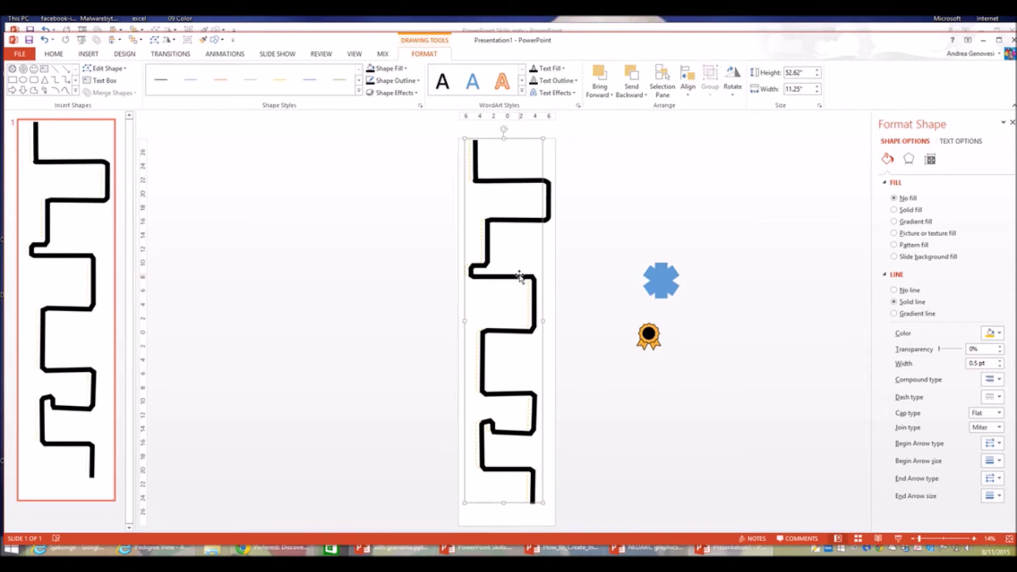
{"action": "left_click", "coordinate": [538, 494], "text": "shift"}
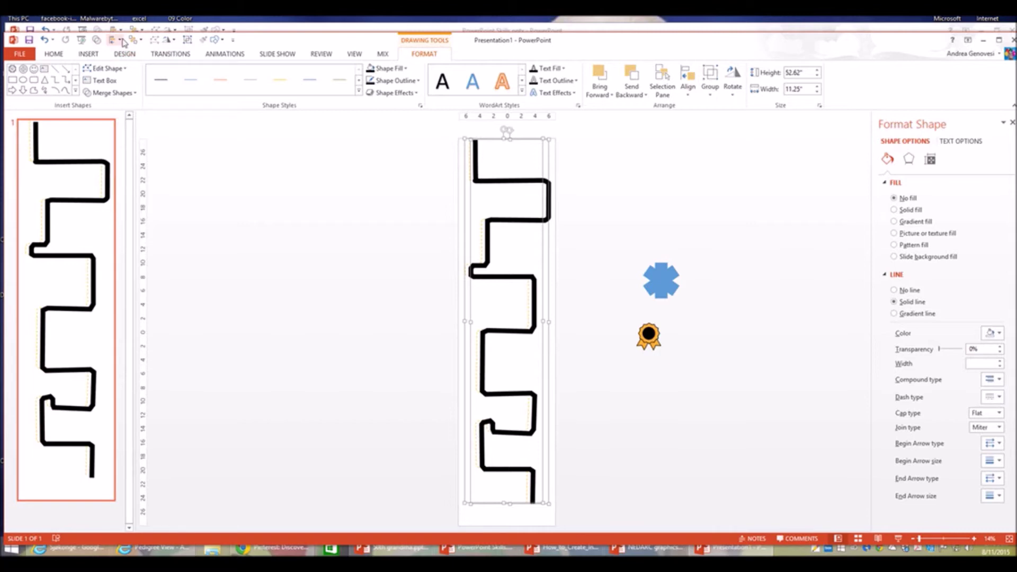
{"action": "left_click", "coordinate": [121, 41]}
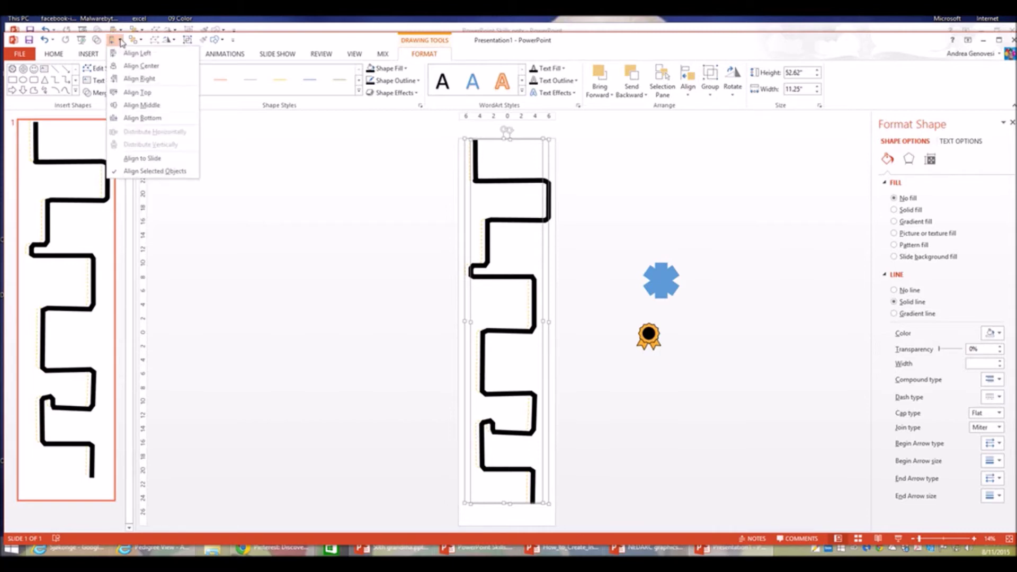
{"action": "left_click", "coordinate": [139, 66]}
{"action": "left_click", "coordinate": [120, 41]}
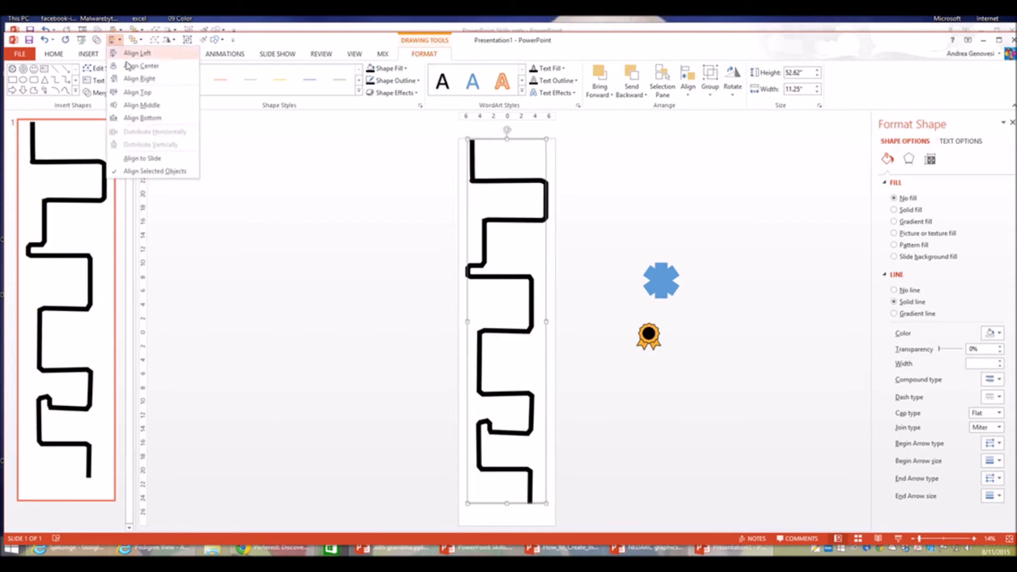
{"action": "left_click", "coordinate": [139, 104]}
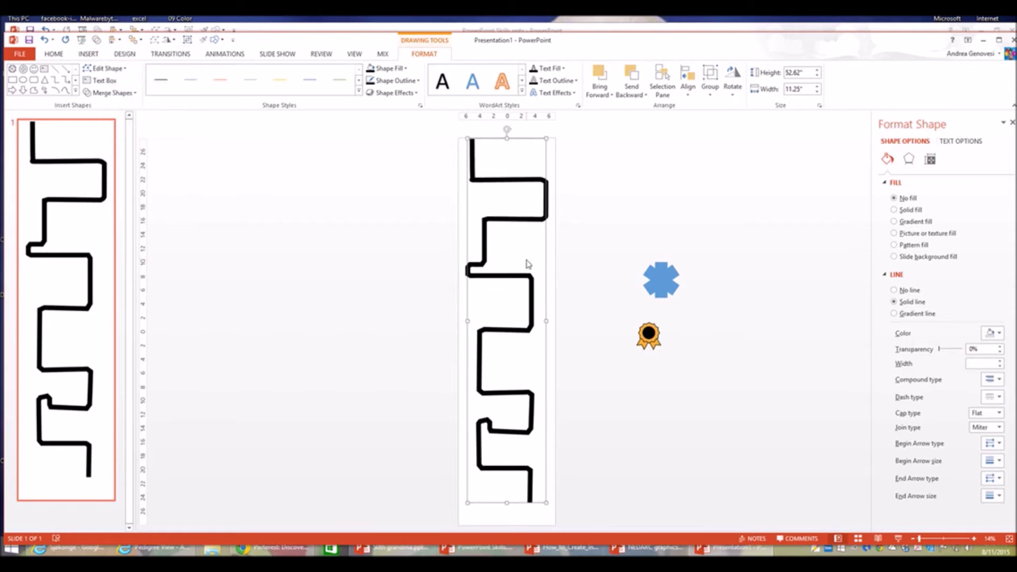
Send the thick black road line to the back, behind the dashed line.
{"action": "scroll", "coordinate": [531, 260], "scroll_direction": "up", "scroll_amount": 2}
{"action": "scroll", "coordinate": [531, 259], "scroll_direction": "up", "scroll_amount": 2}
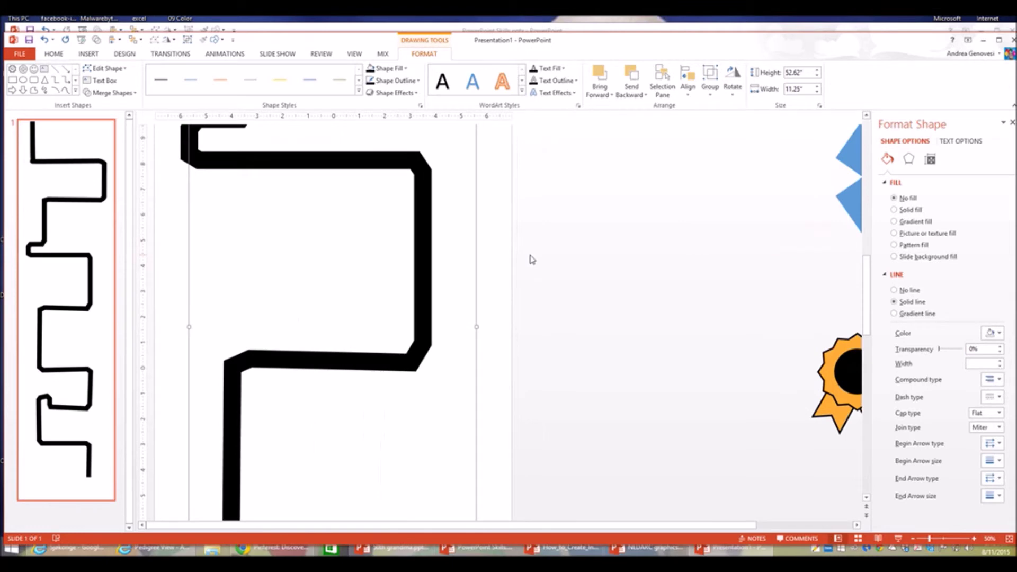
{"action": "left_click", "coordinate": [597, 309]}
{"action": "left_click", "coordinate": [425, 300]}
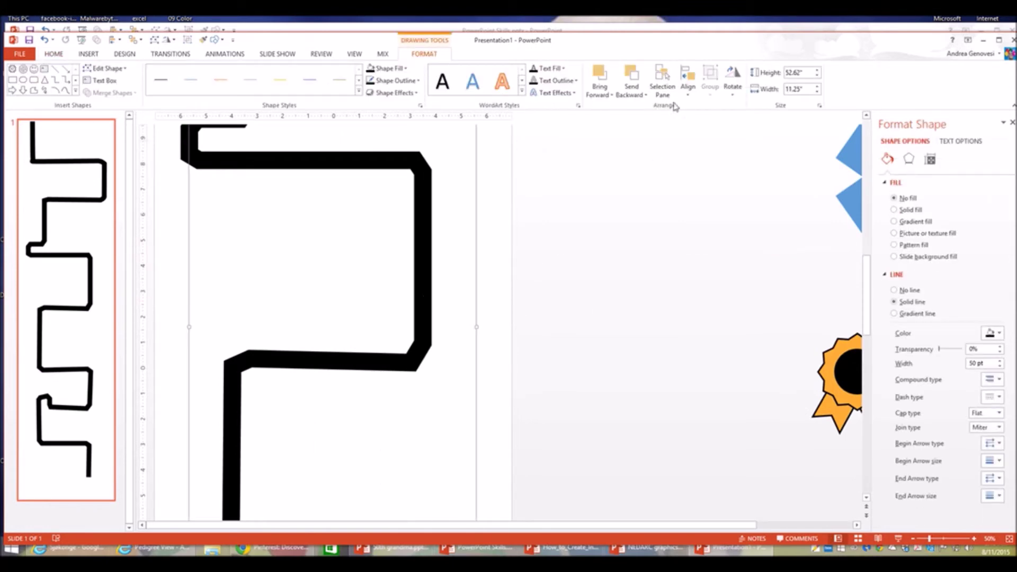
{"action": "left_click", "coordinate": [631, 93]}
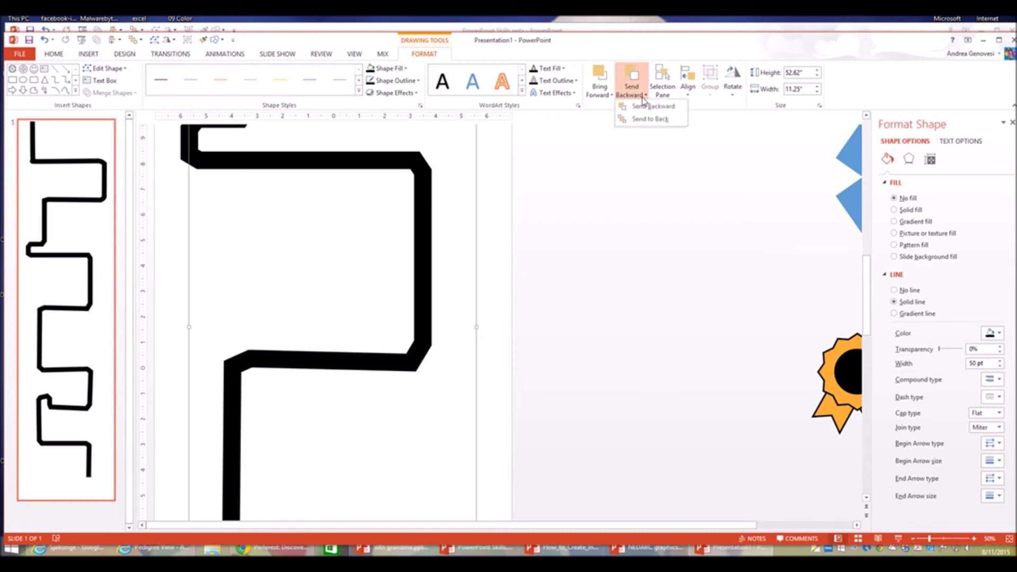
{"action": "left_click", "coordinate": [654, 120]}
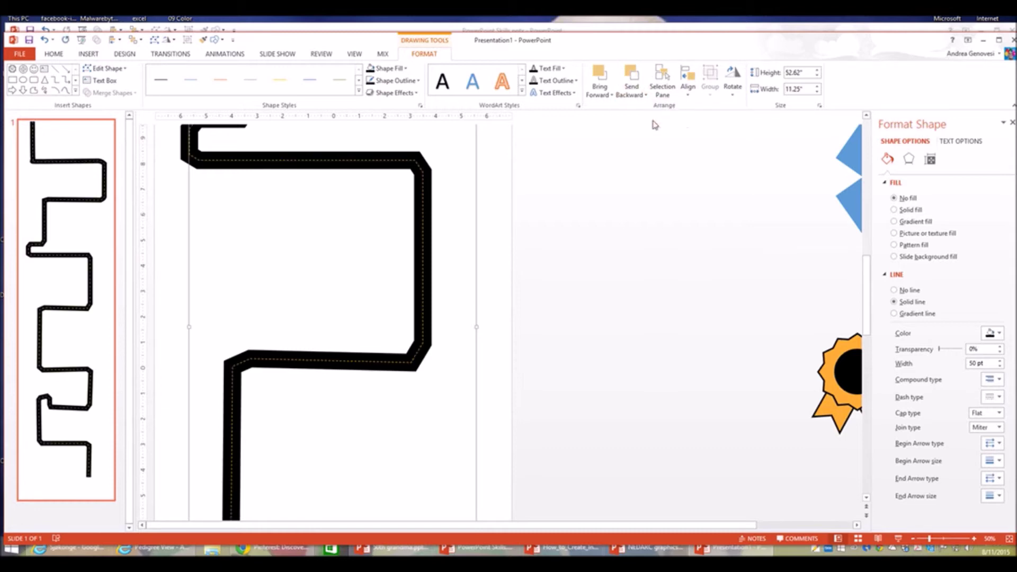
{"action": "left_click", "coordinate": [607, 257]}
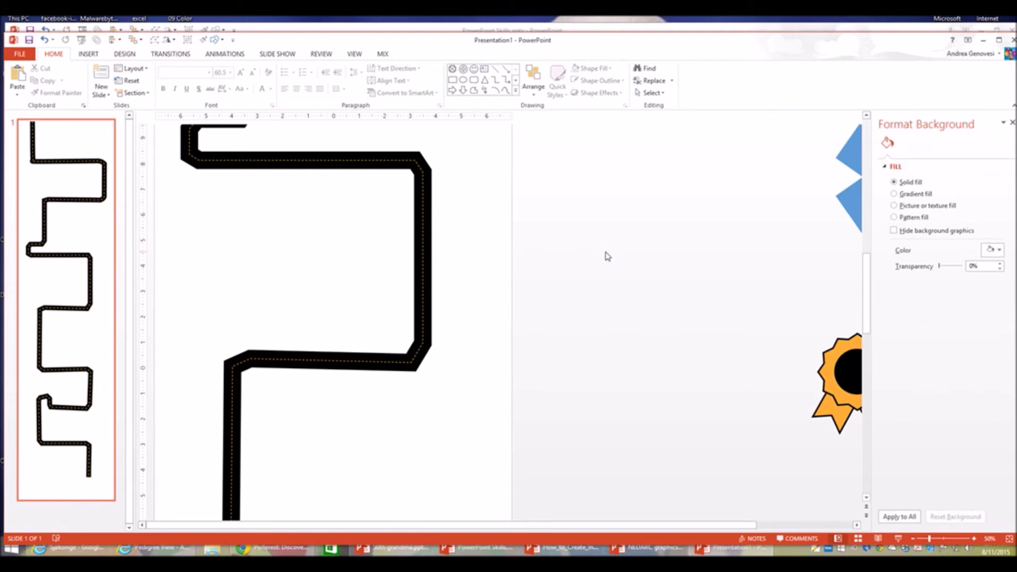
Change the yellow center line to long dashes and set its weight to 3 pt.
{"action": "left_click", "coordinate": [317, 360]}
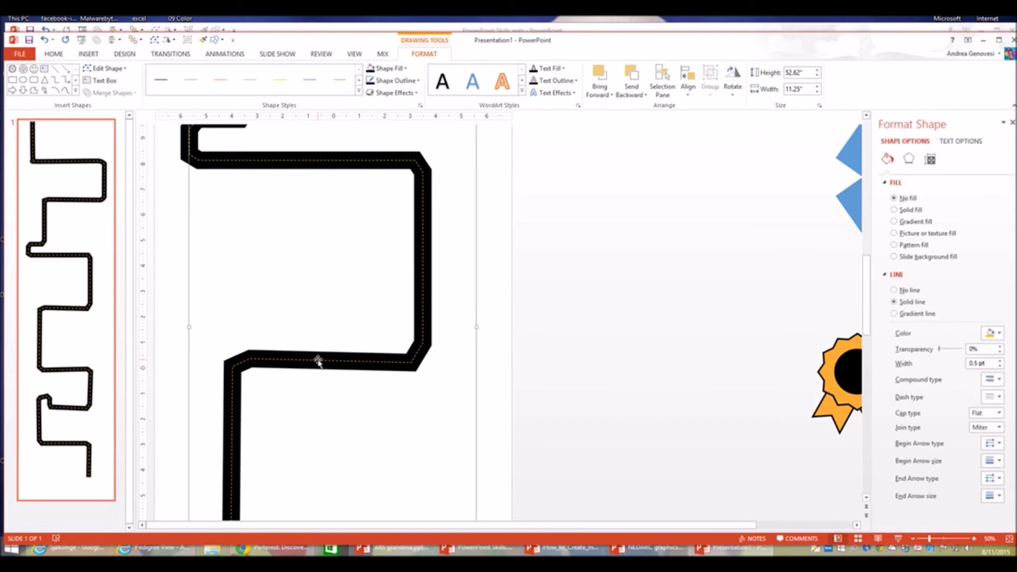
{"action": "scroll", "coordinate": [443, 359], "scroll_direction": "up", "scroll_amount": 5, "text": "ctrl"}
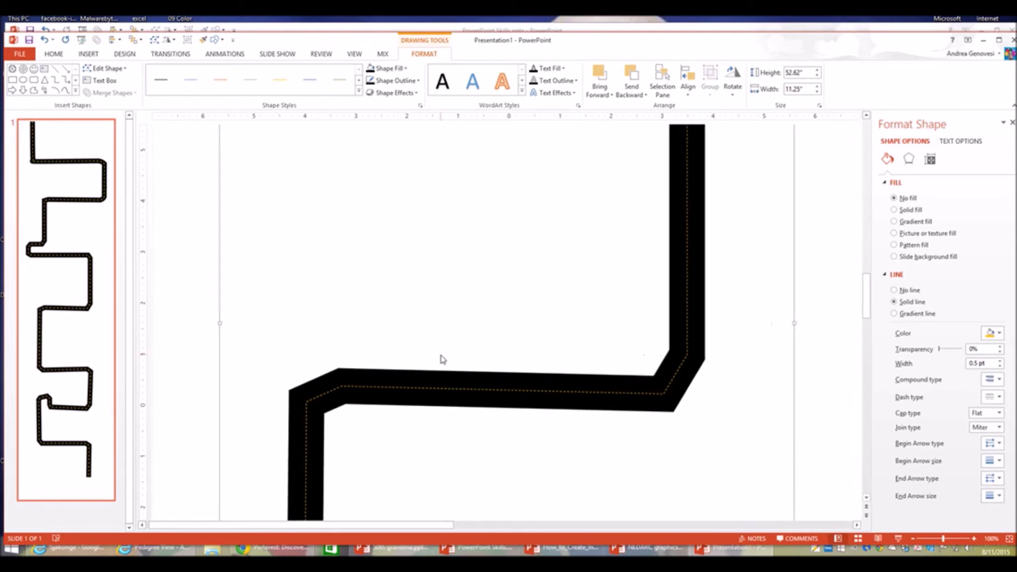
{"action": "left_click", "coordinate": [418, 81]}
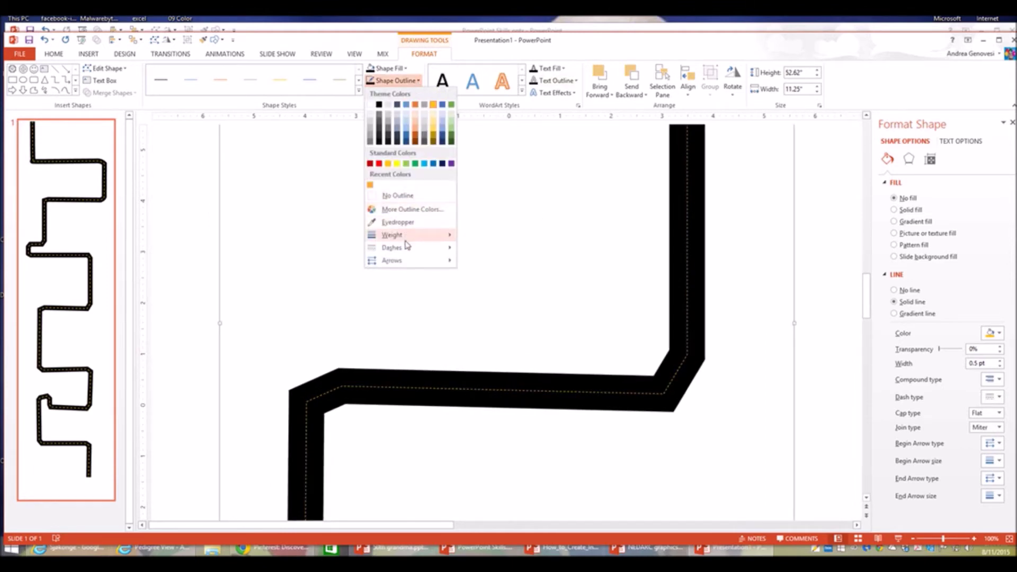
{"action": "mouse_move", "coordinate": [416, 249]}
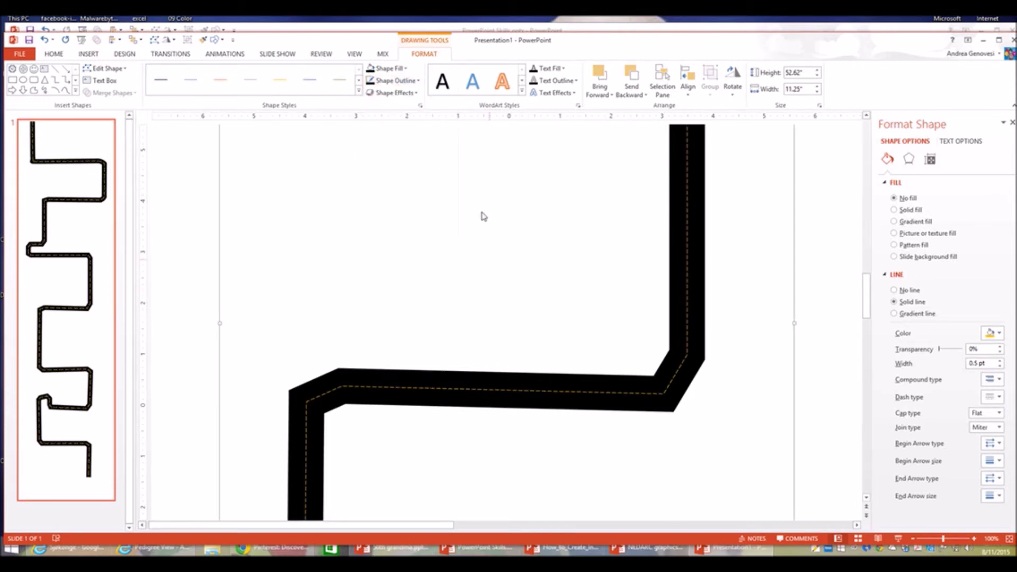
{"action": "left_click", "coordinate": [409, 82]}
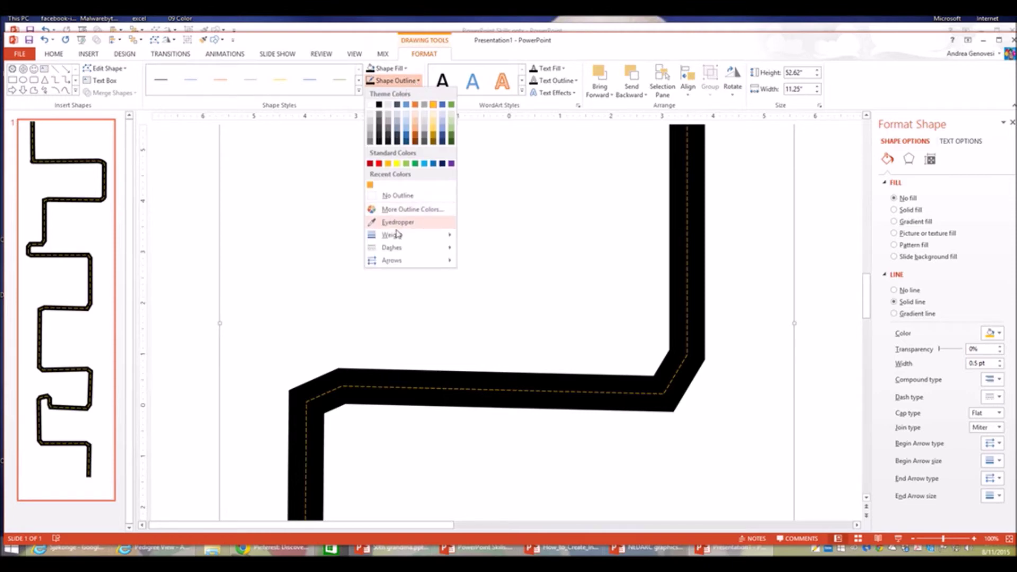
{"action": "mouse_move", "coordinate": [393, 235]}
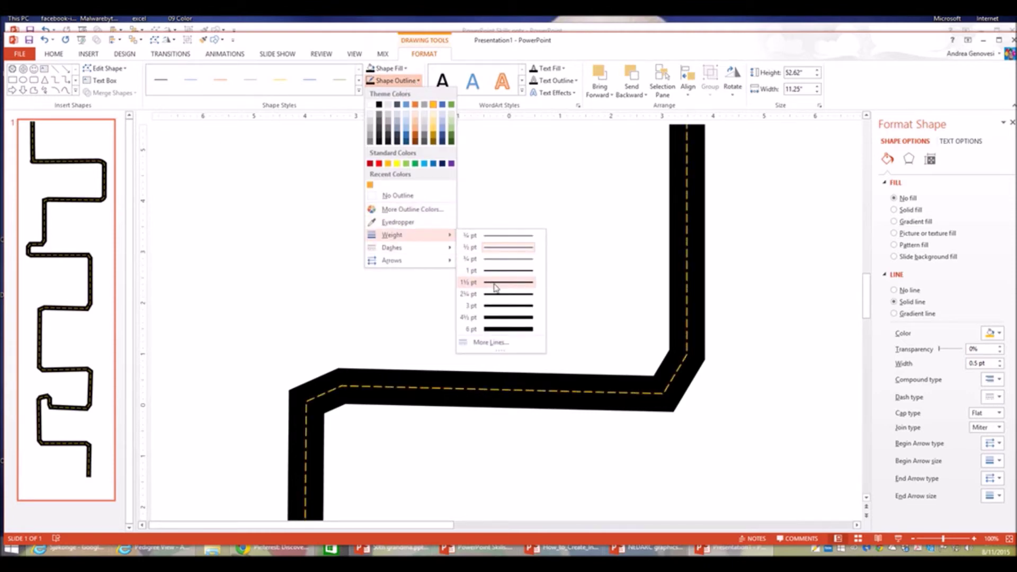
{"action": "left_click", "coordinate": [502, 310]}
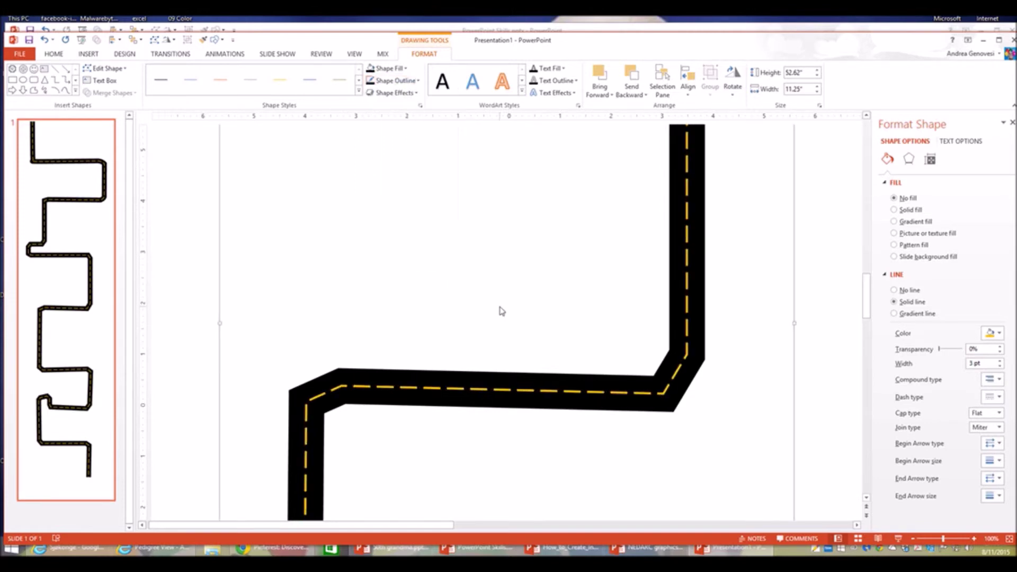
{"action": "left_click", "coordinate": [810, 381]}
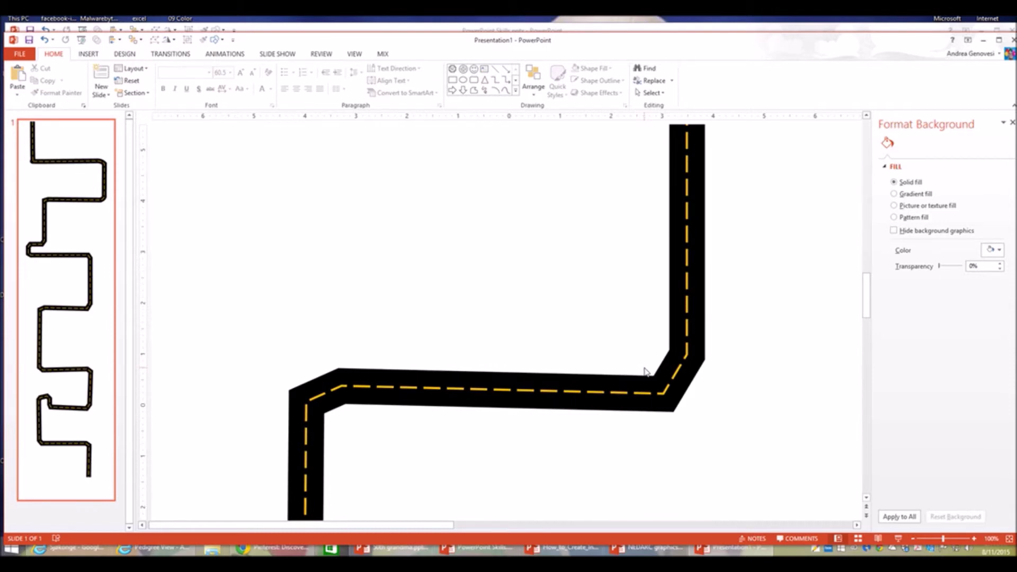
Select the black road and its dashed center line together and group them.
{"action": "scroll", "coordinate": [645, 371], "scroll_direction": "down", "scroll_amount": 9}
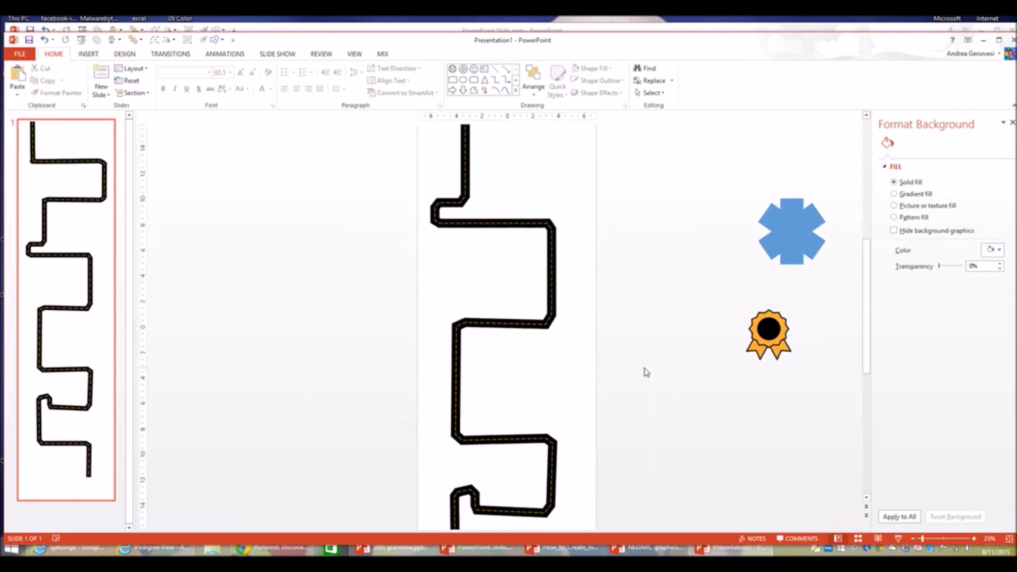
{"action": "left_click_drag", "start_coordinate": [612, 511], "coordinate": [351, 100]}
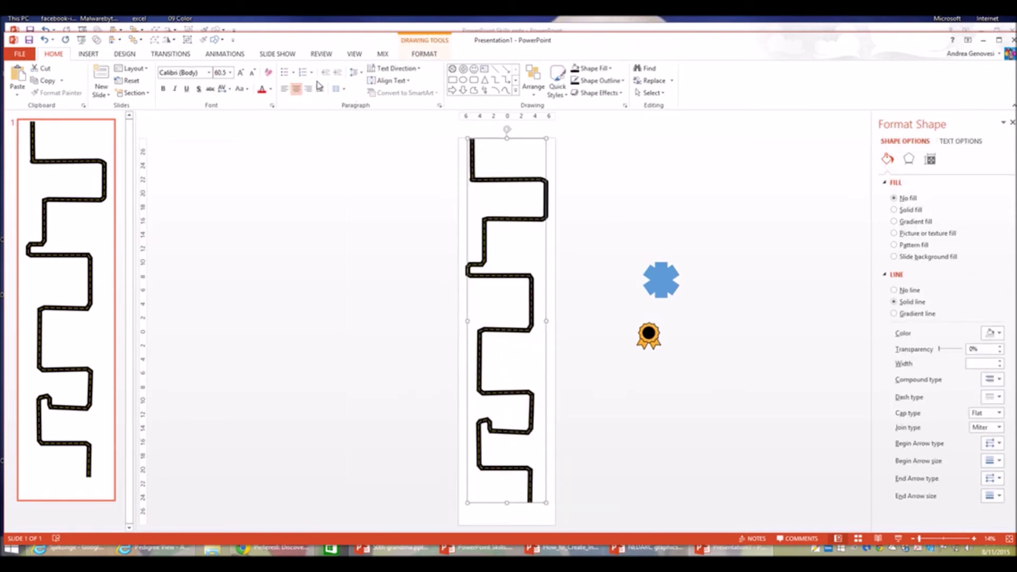
{"action": "left_click", "coordinate": [185, 41]}
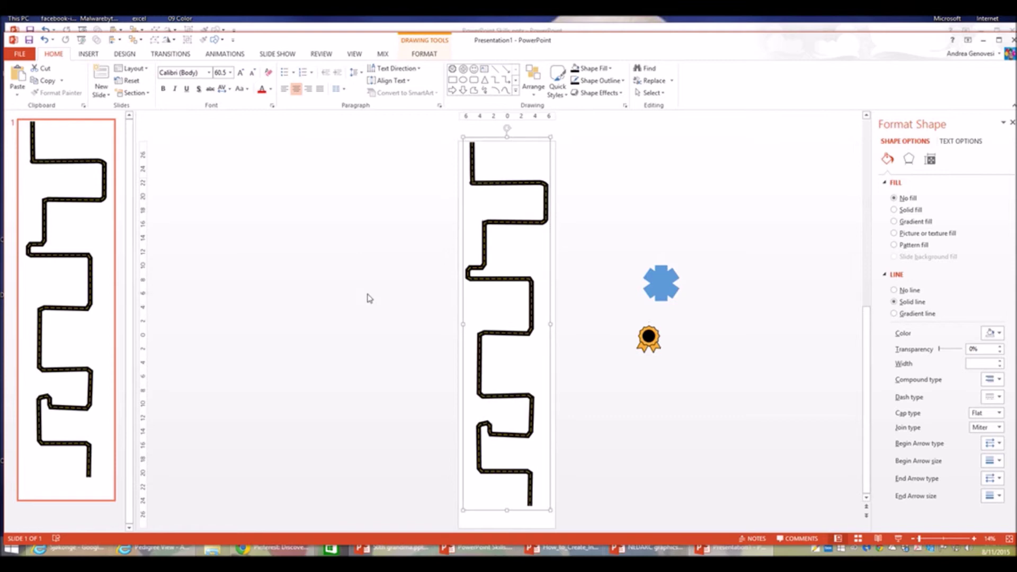
Move the grouped road off the slide to test the grouping, and undo the move.
{"action": "left_click", "coordinate": [529, 335]}
{"action": "left_click_drag", "start_coordinate": [532, 322], "coordinate": [279, 295]}
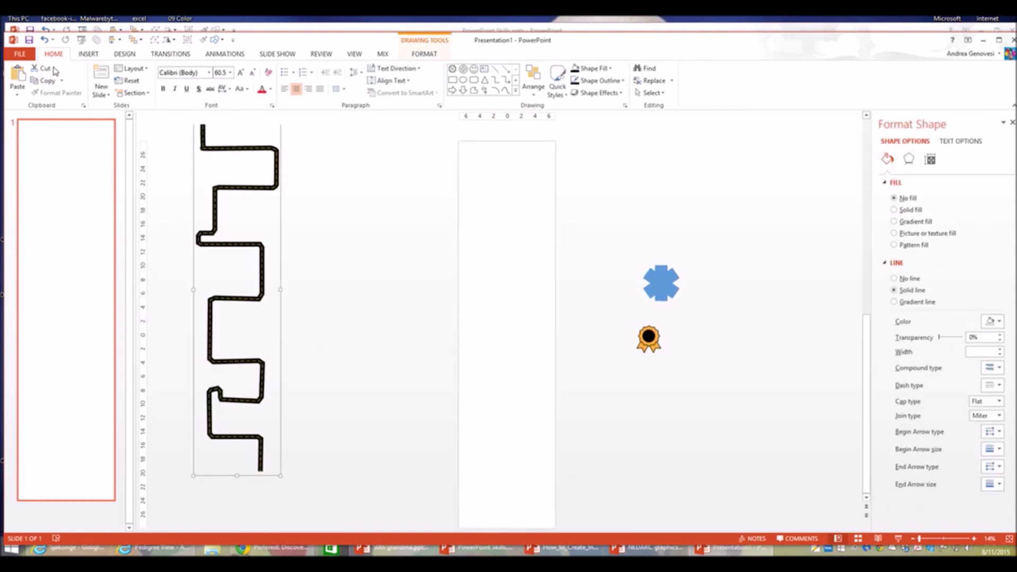
{"action": "left_click", "coordinate": [45, 39]}
{"action": "left_click", "coordinate": [596, 398]}
{"action": "scroll", "coordinate": [592, 399], "scroll_direction": "up", "scroll_amount": 5, "text": "ctrl"}
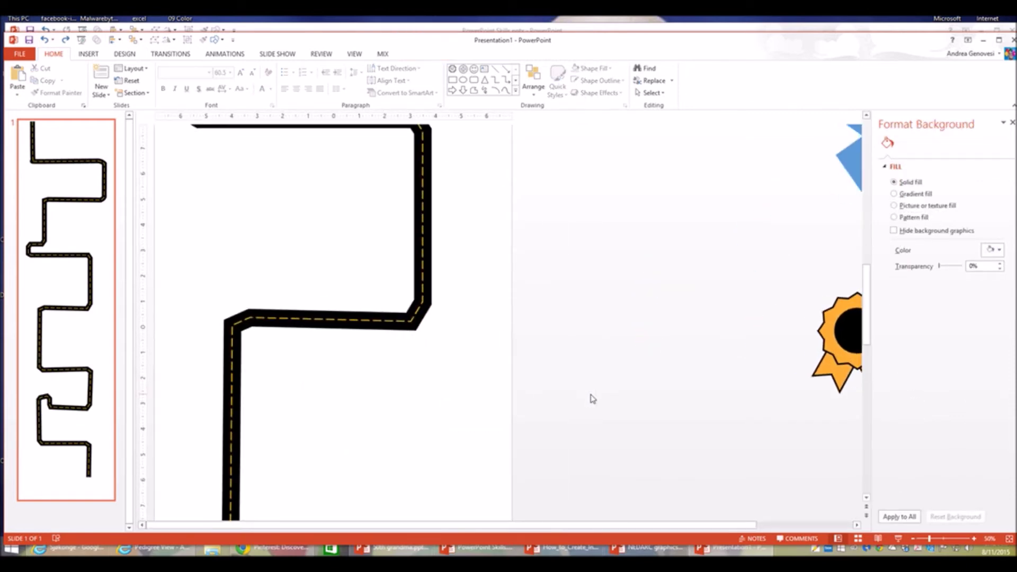
{"action": "scroll", "coordinate": [593, 399], "scroll_direction": "down", "scroll_amount": 5, "text": "ctrl"}
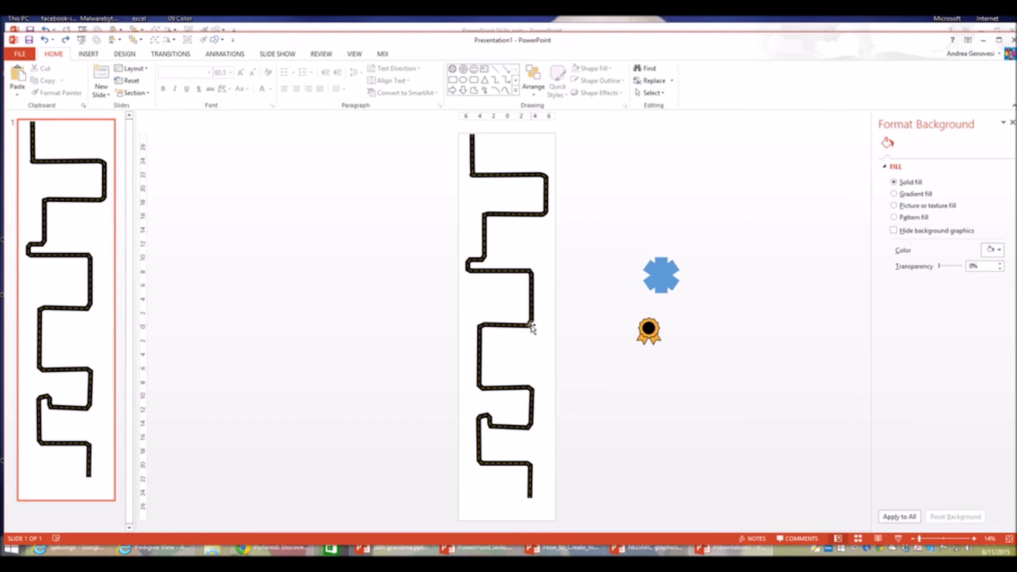
Draw a rectangle about 14" wide and 53.77" high over the road, from the slide's top edge to just above its bottom.
{"action": "left_click", "coordinate": [224, 43]}
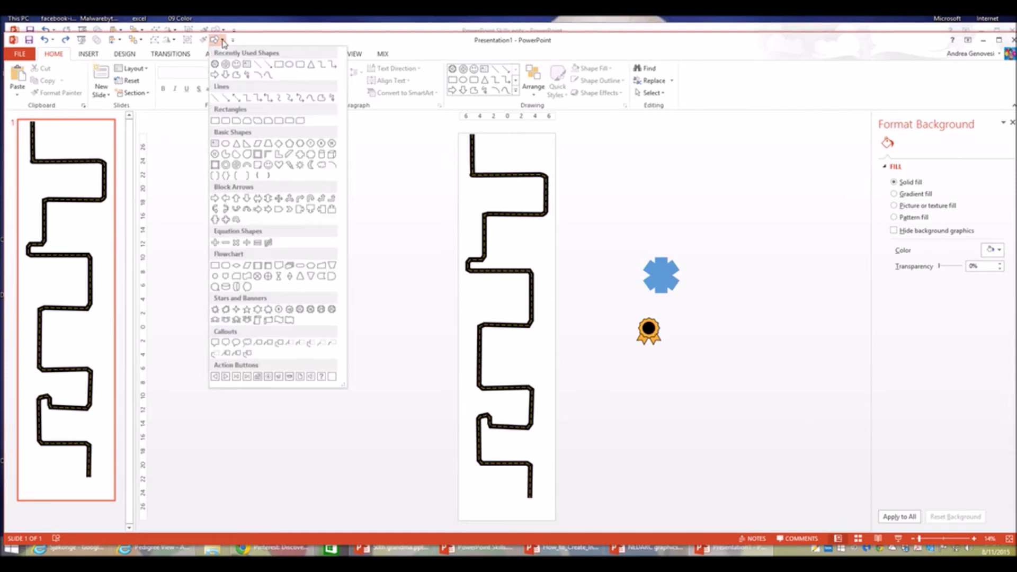
{"action": "left_click", "coordinate": [279, 64]}
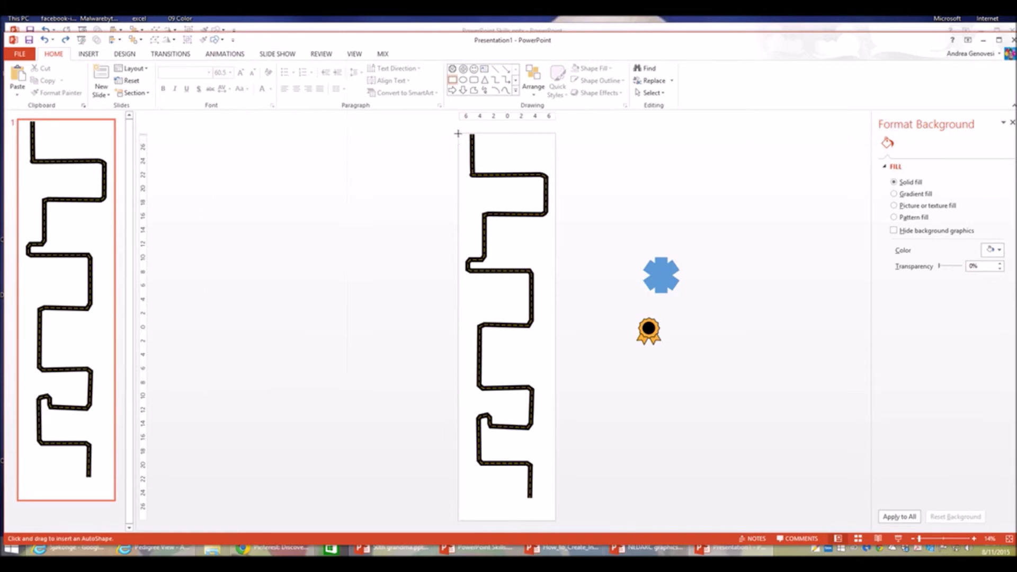
{"action": "left_click_drag", "start_coordinate": [458, 133], "coordinate": [553, 504]}
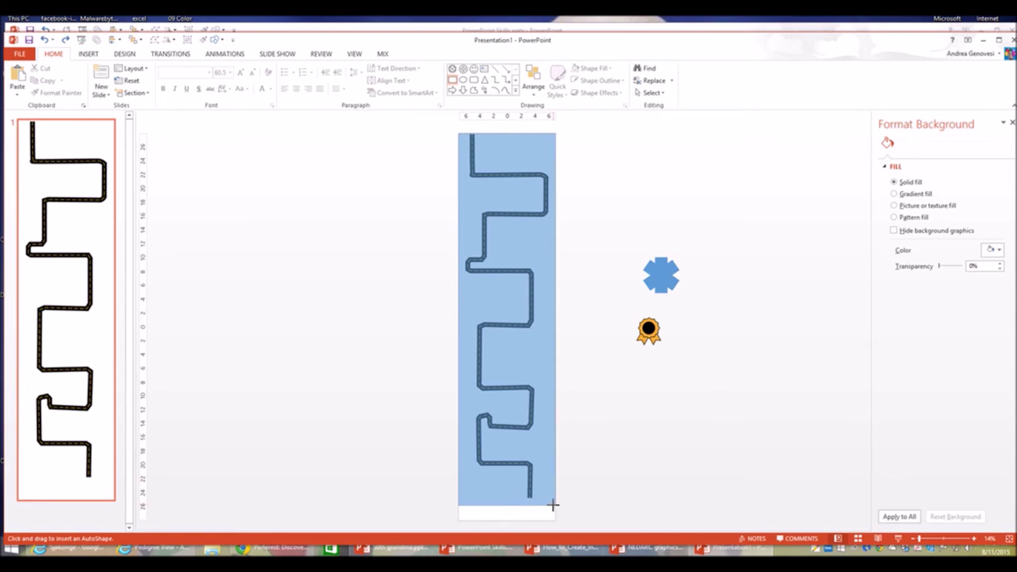
{"action": "left_click_drag", "start_coordinate": [553, 505], "coordinate": [553, 505]}
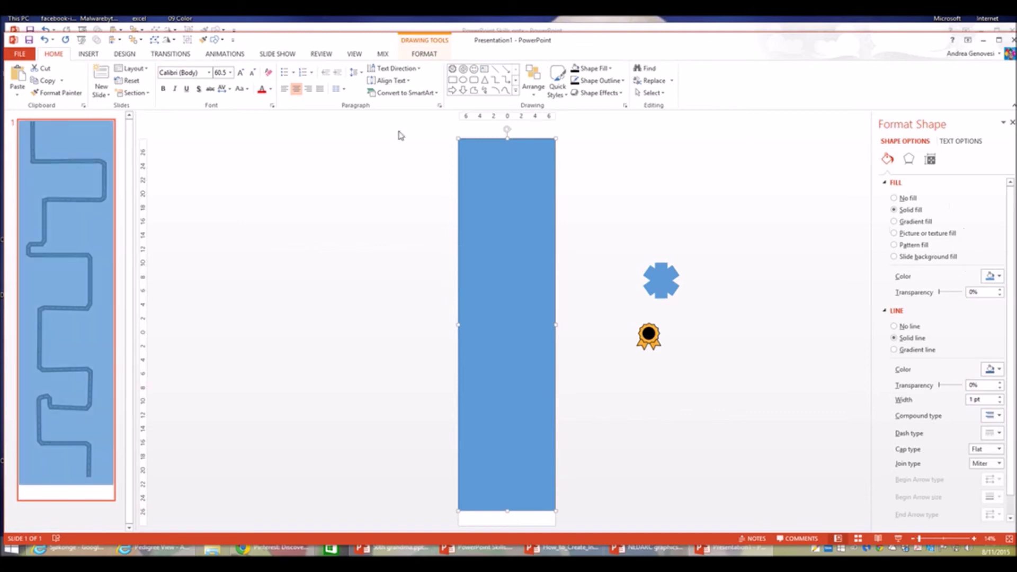
Apply the solid green shape style to the rectangle and send it to the back, behind the road.
{"action": "left_click", "coordinate": [433, 54]}
{"action": "left_click", "coordinate": [342, 79]}
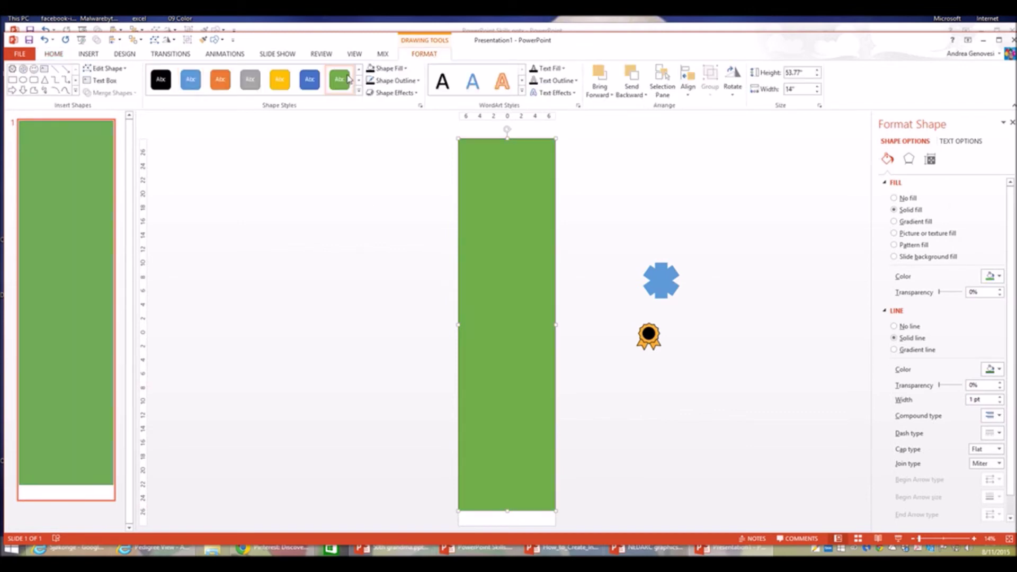
{"action": "left_click", "coordinate": [634, 91]}
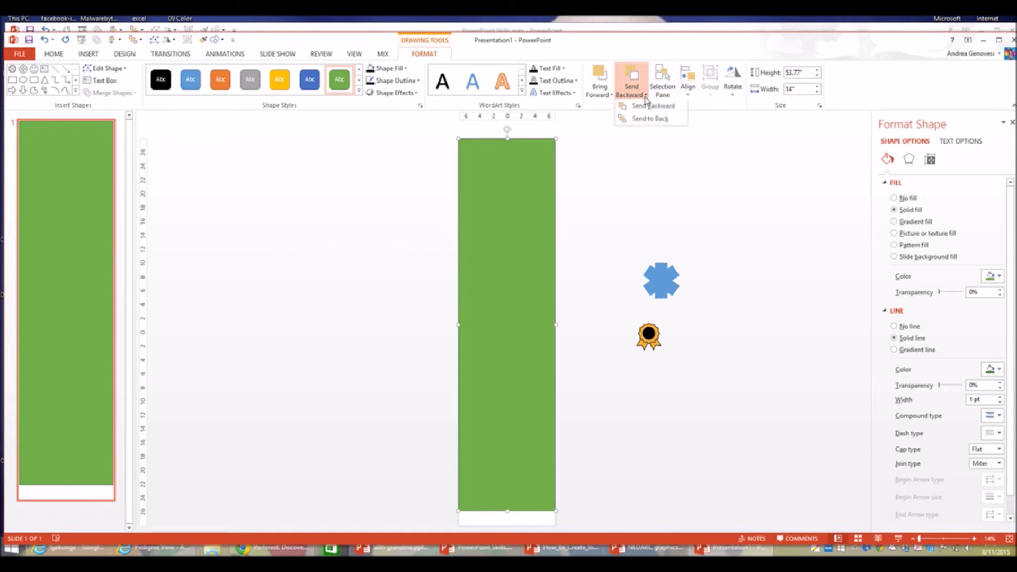
{"action": "left_click", "coordinate": [659, 119]}
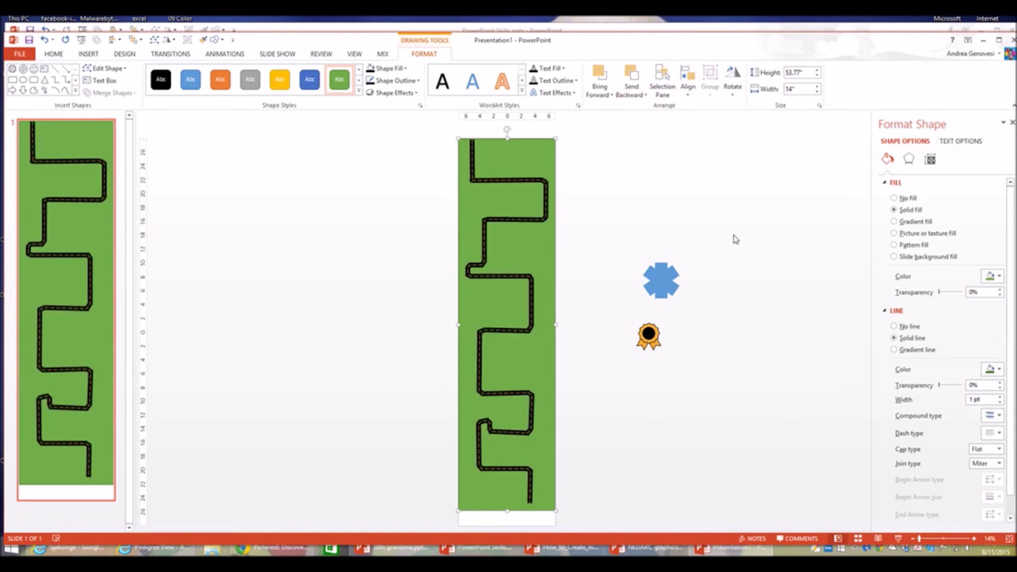
{"action": "left_click", "coordinate": [647, 217]}
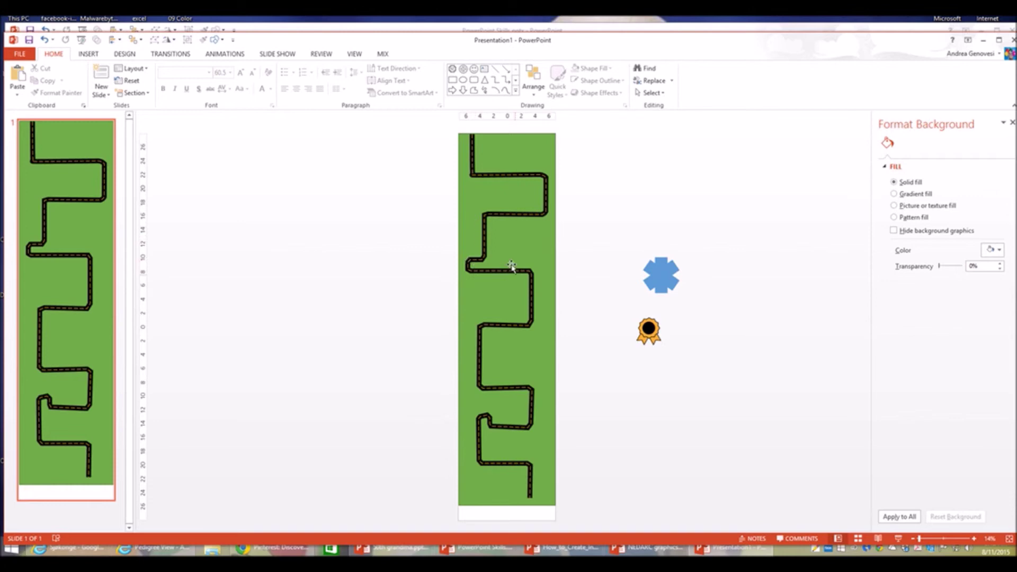
Move the blue six-armed star shape from beside the slide onto the road's first horizontal stretch near the slide's top.
{"action": "left_click", "coordinate": [661, 276]}
{"action": "left_click_drag", "start_coordinate": [661, 275], "coordinate": [536, 159]}
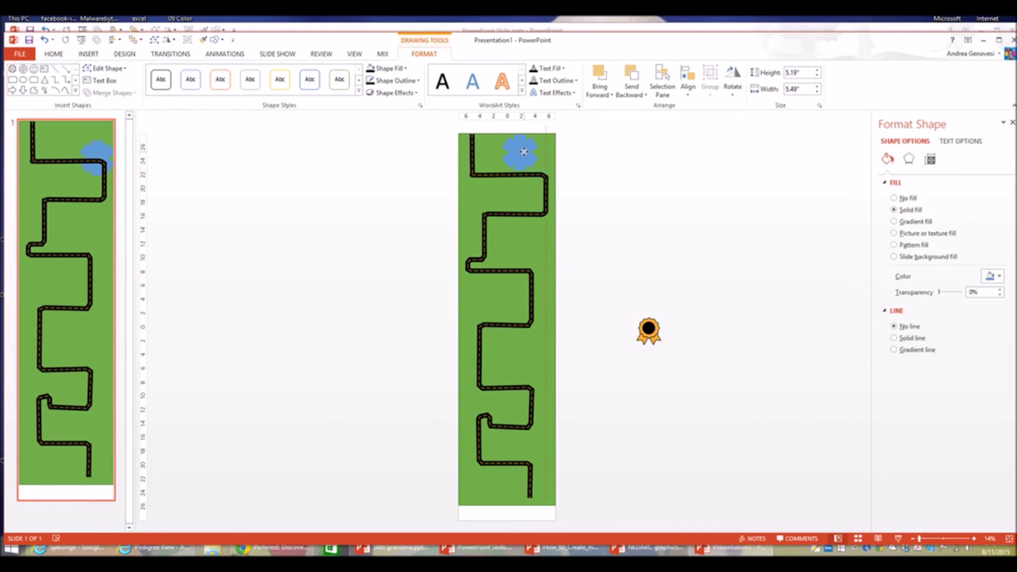
{"action": "left_click_drag", "start_coordinate": [523, 152], "coordinate": [524, 153]}
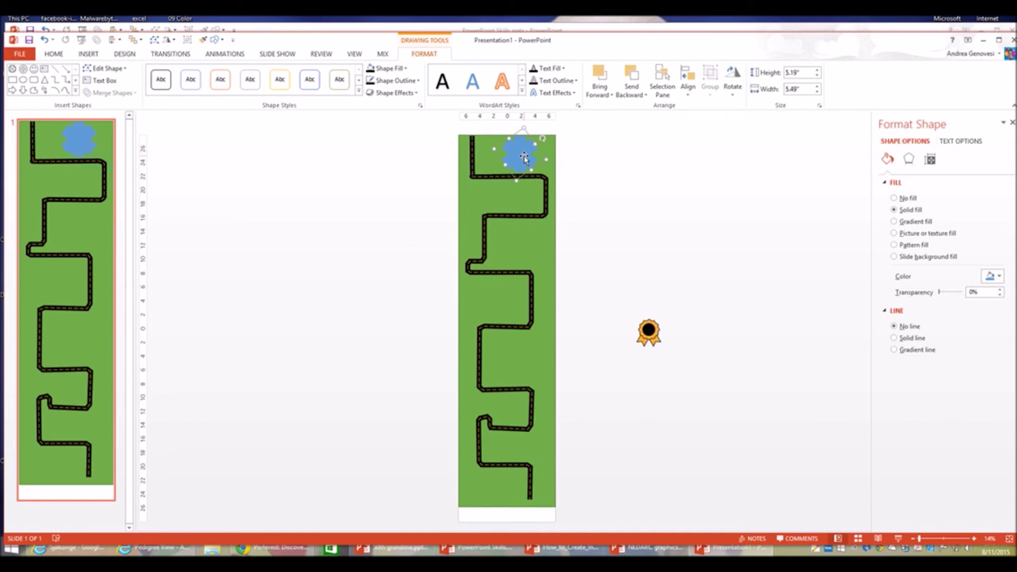
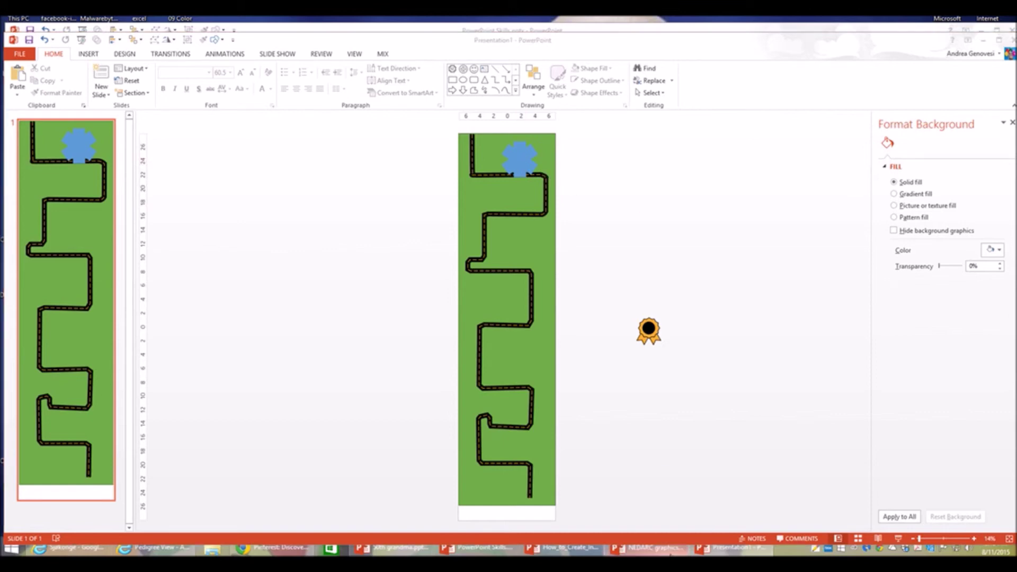
Switch to the NEDARC graphics library presentation and copy the EMS Agency building from the EMS/EMSC slide 2.
{"action": "left_click", "coordinate": [673, 552]}
{"action": "scroll", "coordinate": [435, 401], "scroll_direction": "down", "scroll_amount": 8}
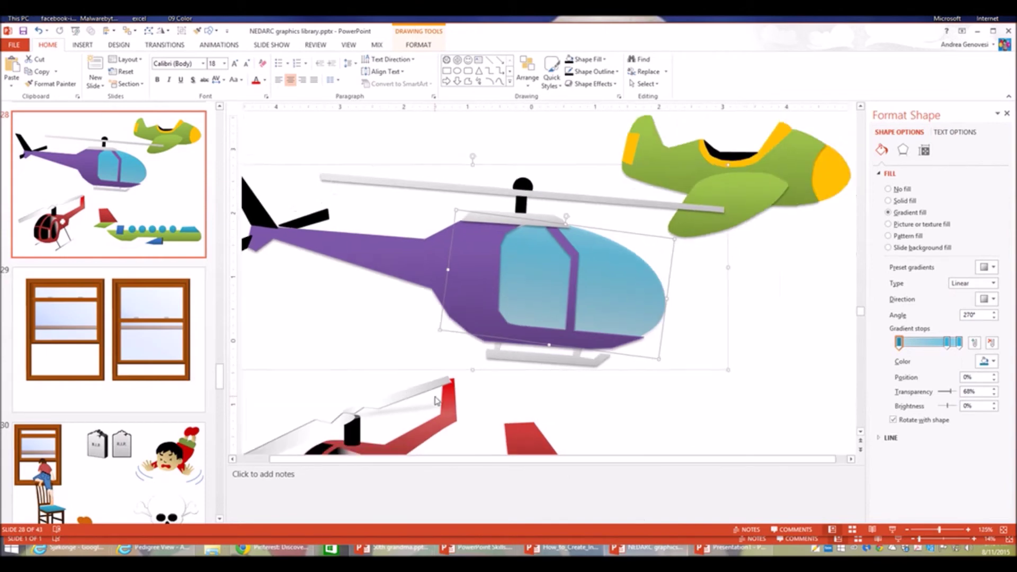
{"action": "left_click", "coordinate": [1006, 113]}
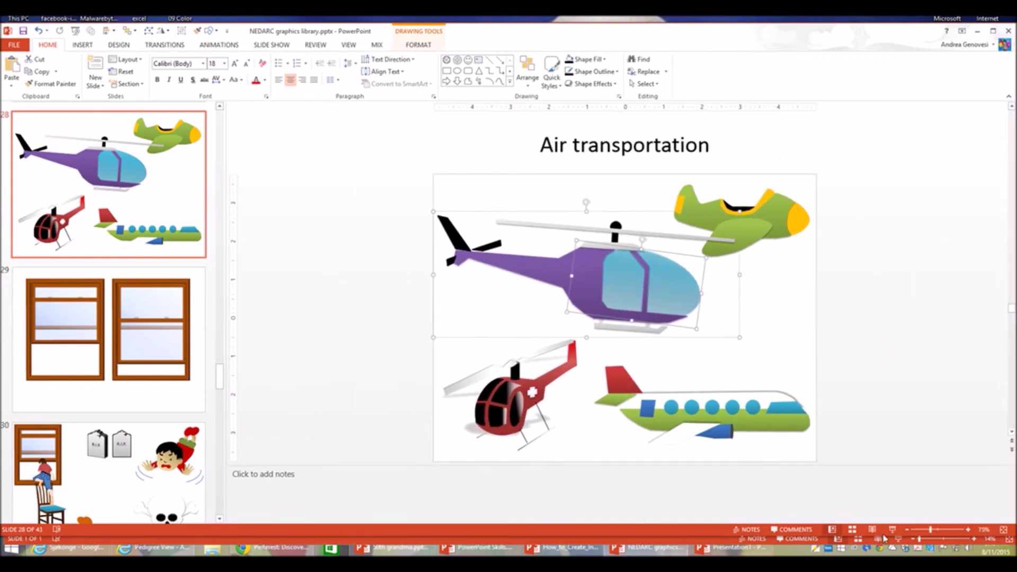
{"action": "left_click", "coordinate": [851, 529]}
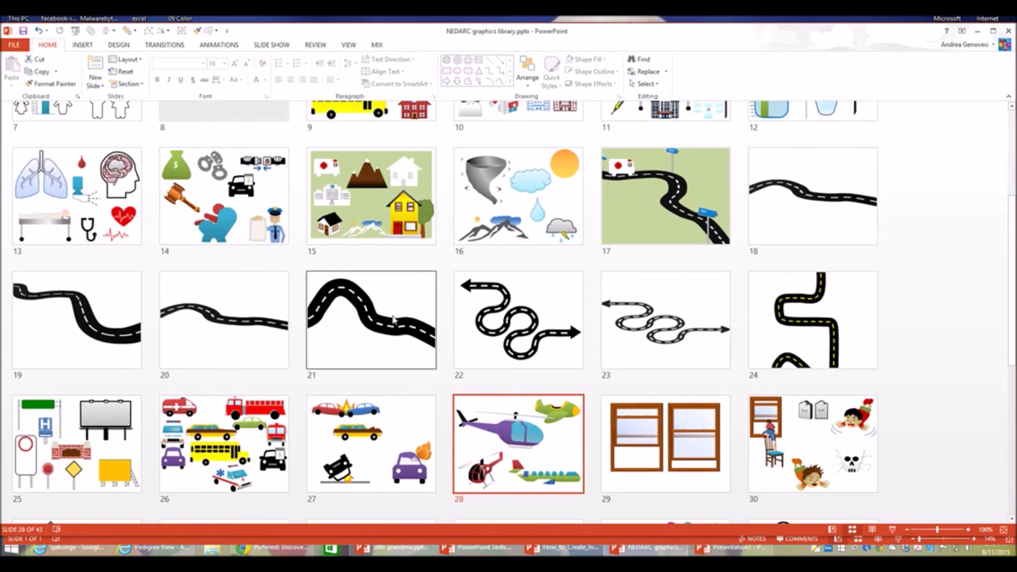
{"action": "scroll", "coordinate": [395, 319], "scroll_direction": "up", "scroll_amount": 5}
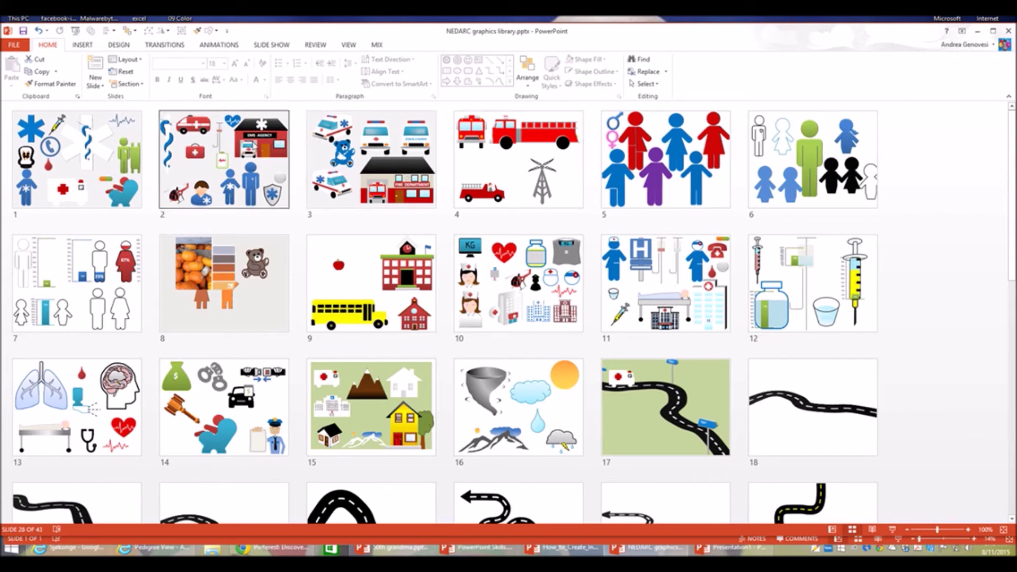
{"action": "double_click", "coordinate": [253, 144]}
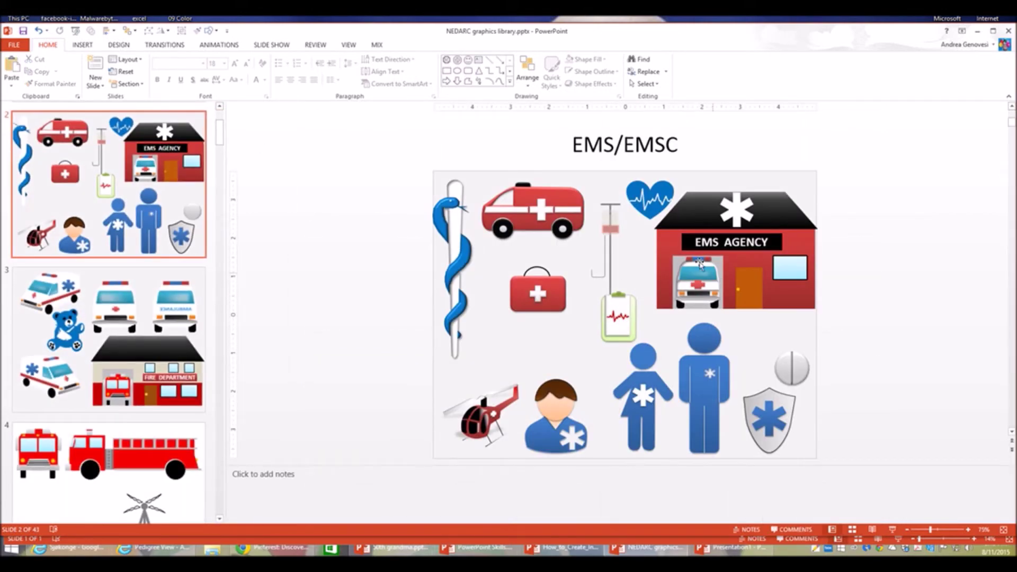
{"action": "left_click", "coordinate": [700, 265]}
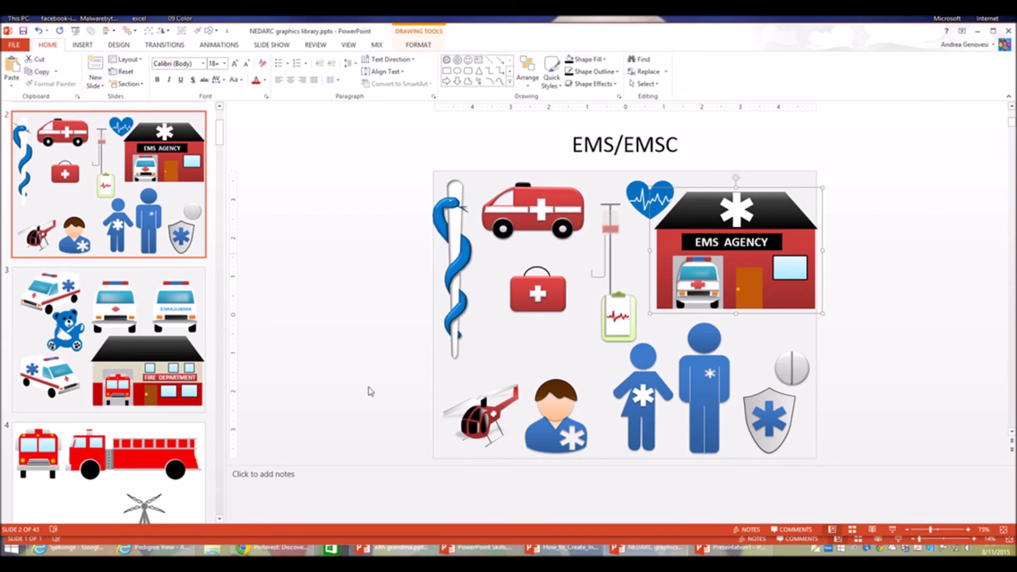
Paste the EMS Agency building into Presentation1 and place it just above the road's third horizontal stretch.
{"action": "left_click", "coordinate": [726, 549]}
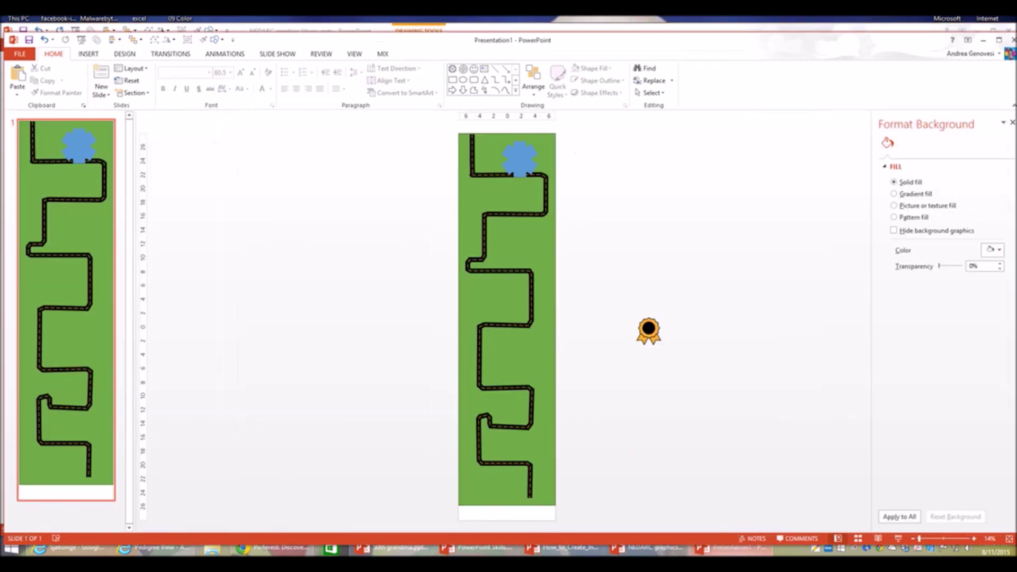
{"action": "left_click", "coordinate": [17, 77]}
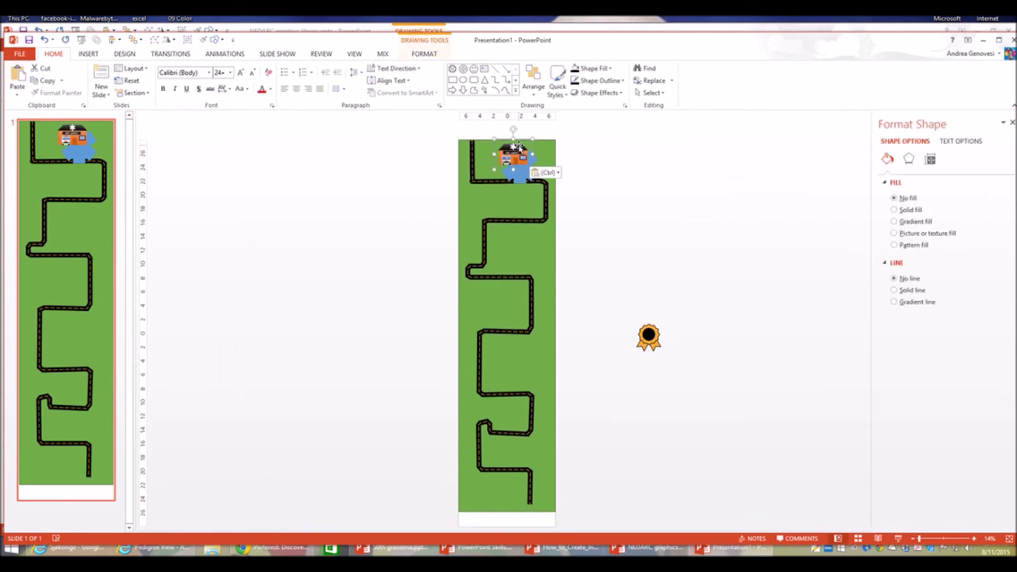
{"action": "left_click_drag", "start_coordinate": [522, 139], "coordinate": [523, 242]}
{"action": "left_click", "coordinate": [737, 288]}
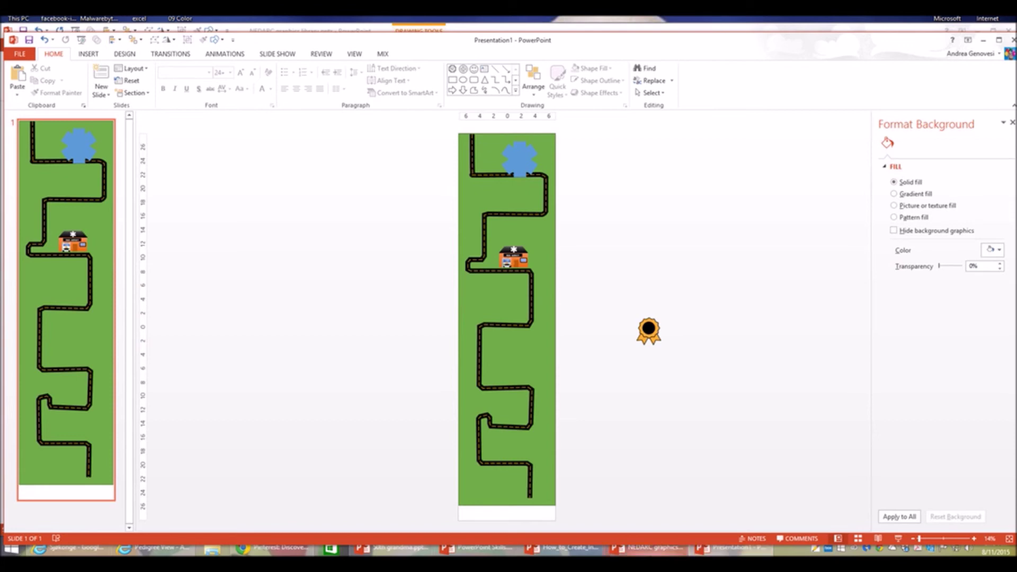
Return to the NEDARC graphics library and copy all four ambulances together from slide 3.
{"action": "left_click", "coordinate": [655, 552]}
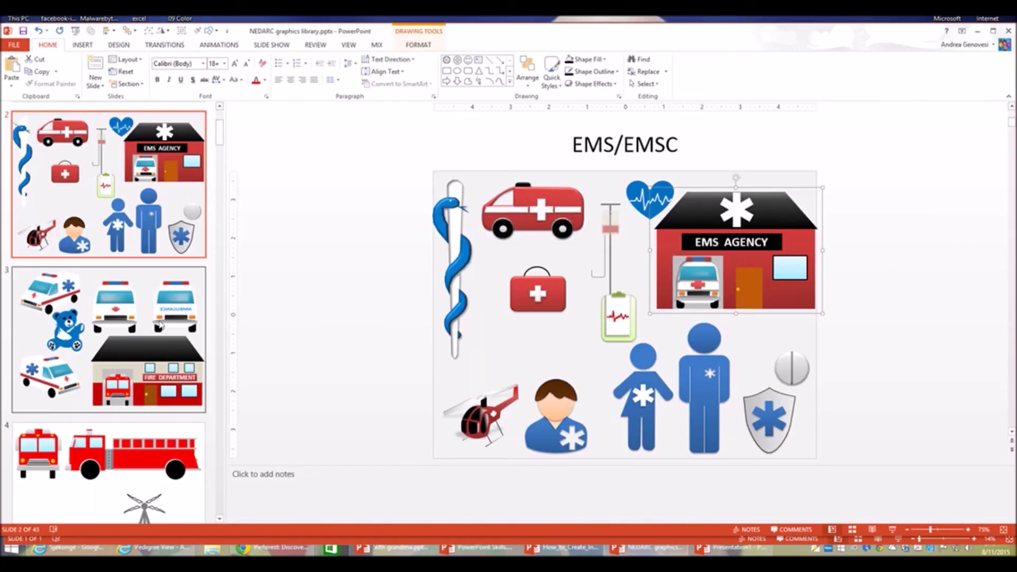
{"action": "left_click", "coordinate": [125, 324]}
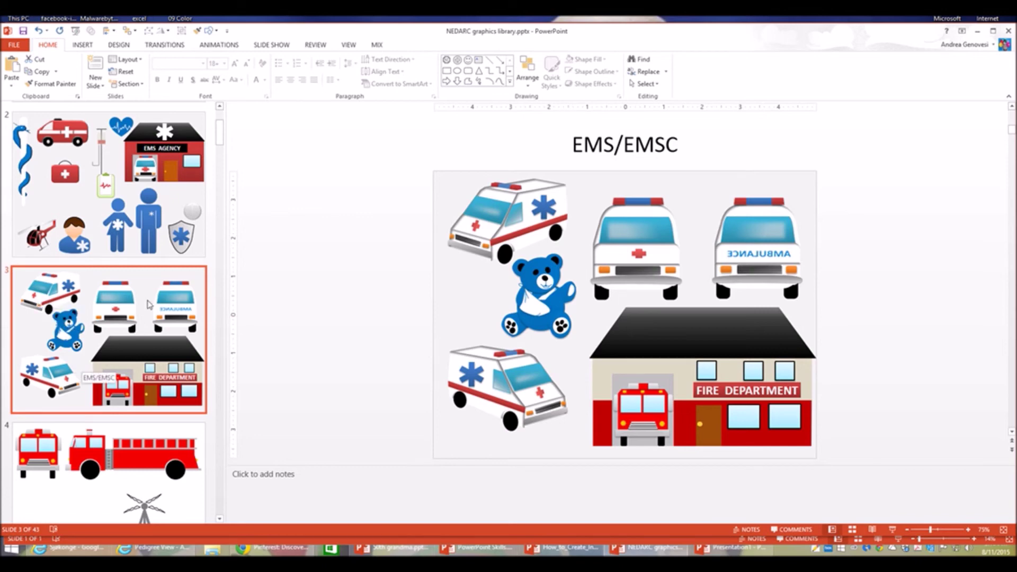
{"action": "left_click", "coordinate": [649, 259]}
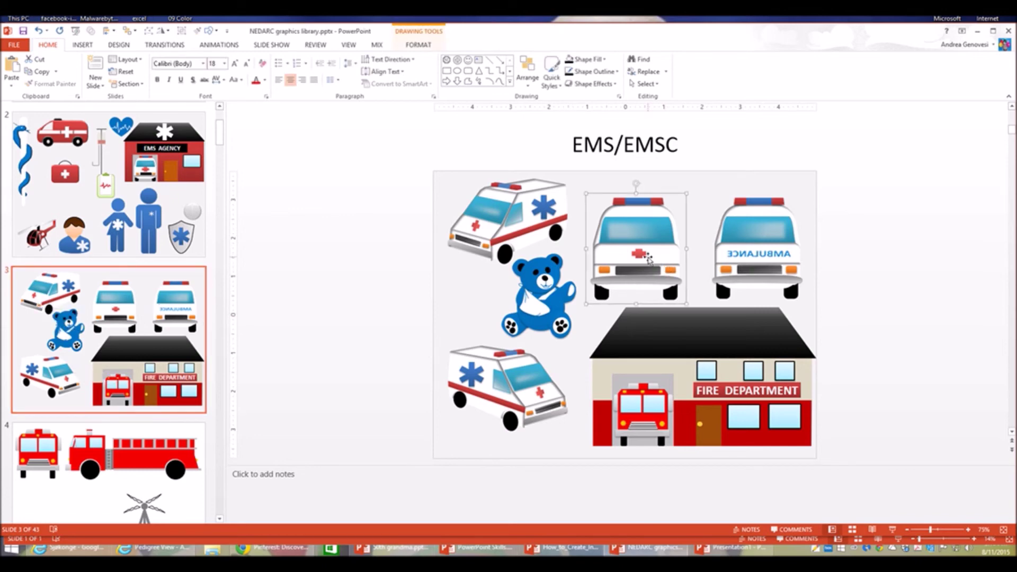
{"action": "left_click", "coordinate": [742, 268], "text": "shift"}
{"action": "left_click", "coordinate": [545, 384], "text": "shift"}
{"action": "left_click", "coordinate": [517, 225], "text": "shift"}
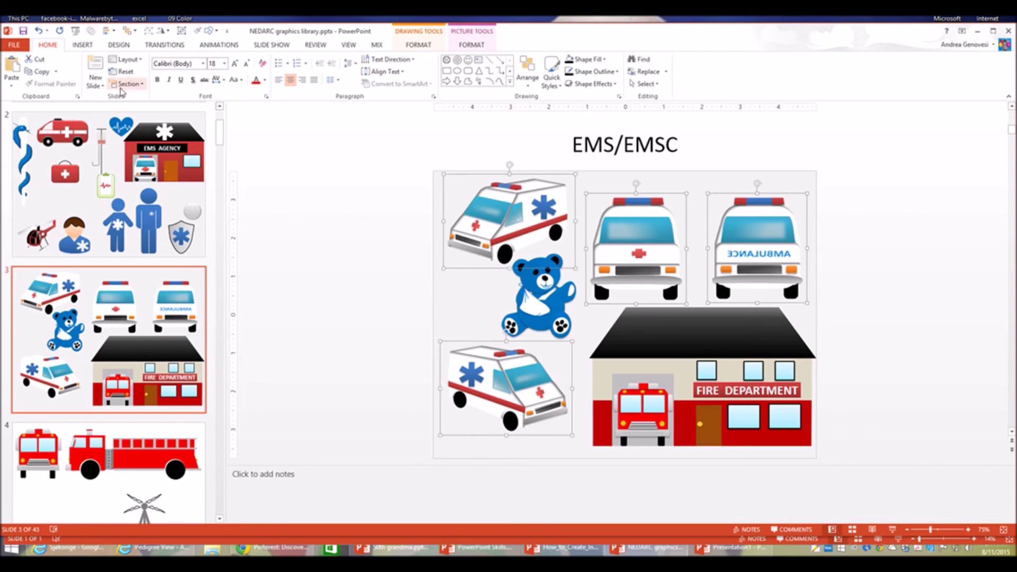
{"action": "left_click", "coordinate": [39, 71]}
Paste the ambulances into Presentation1, placing one at the road's first bend, two on its fourth and fifth horizontal stretches, and one off the slide.
{"action": "left_click", "coordinate": [760, 547]}
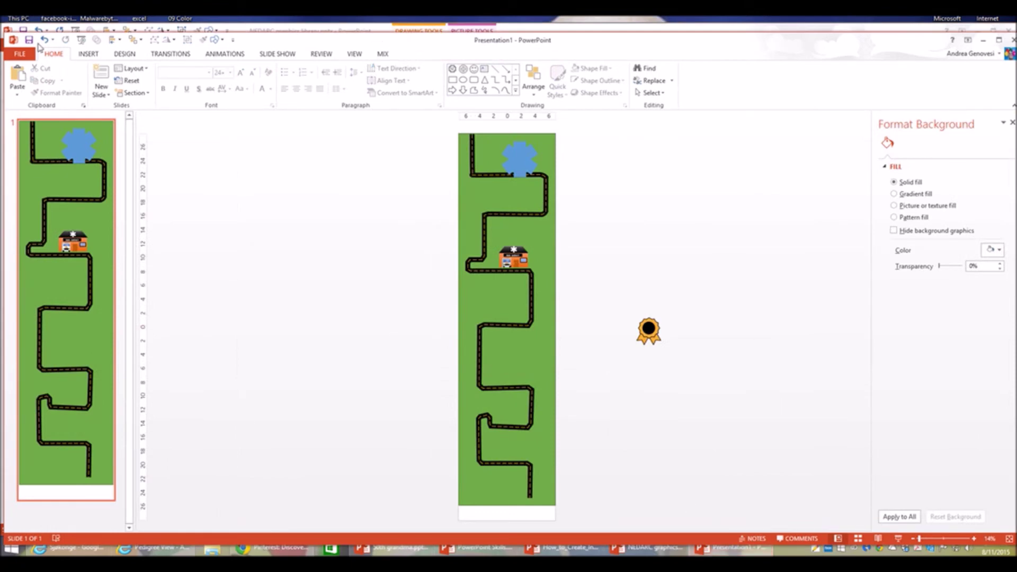
{"action": "left_click", "coordinate": [17, 77]}
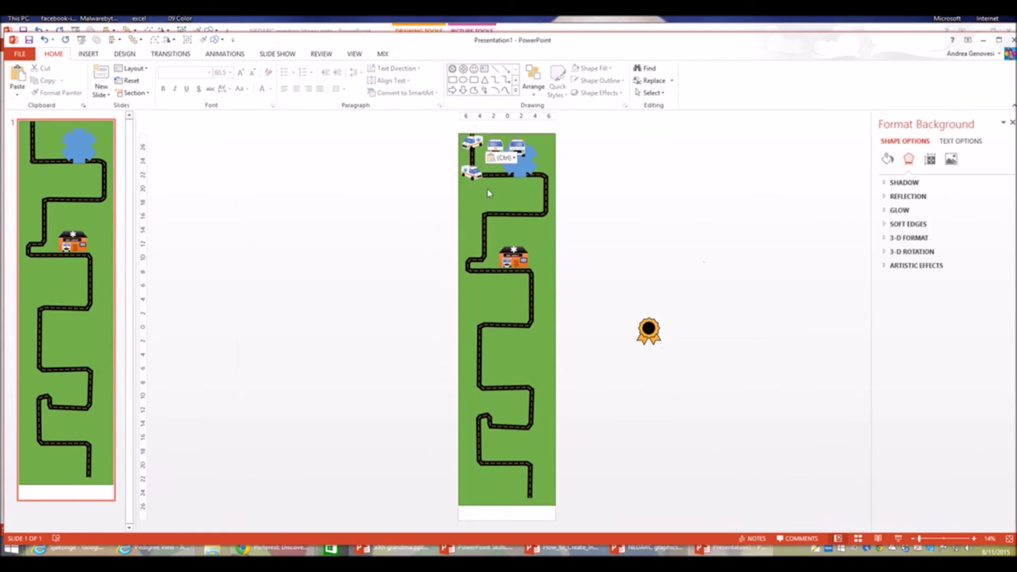
{"action": "left_click", "coordinate": [505, 295]}
{"action": "left_click_drag", "start_coordinate": [505, 296], "coordinate": [514, 385]}
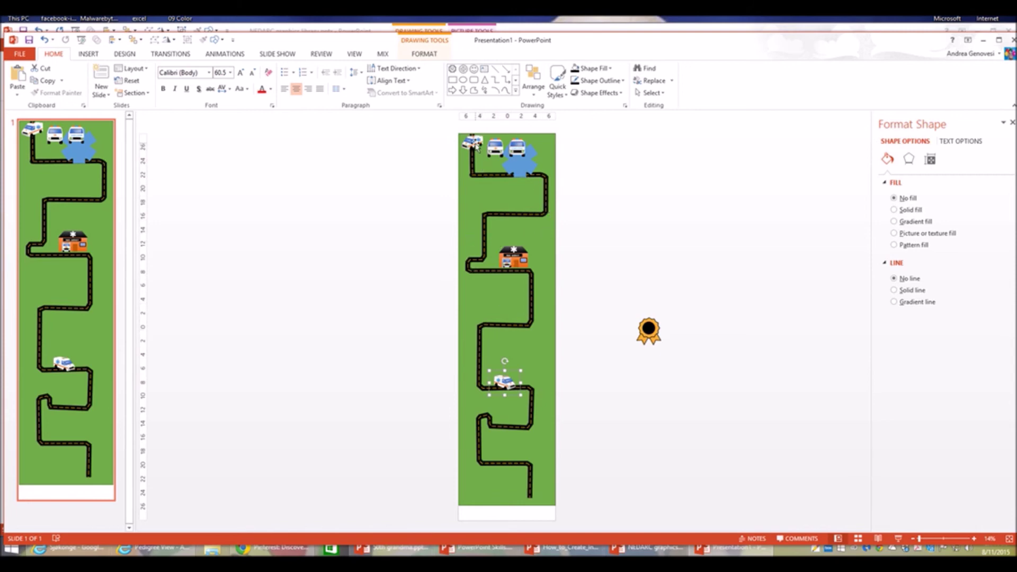
{"action": "left_click_drag", "start_coordinate": [477, 145], "coordinate": [501, 318]}
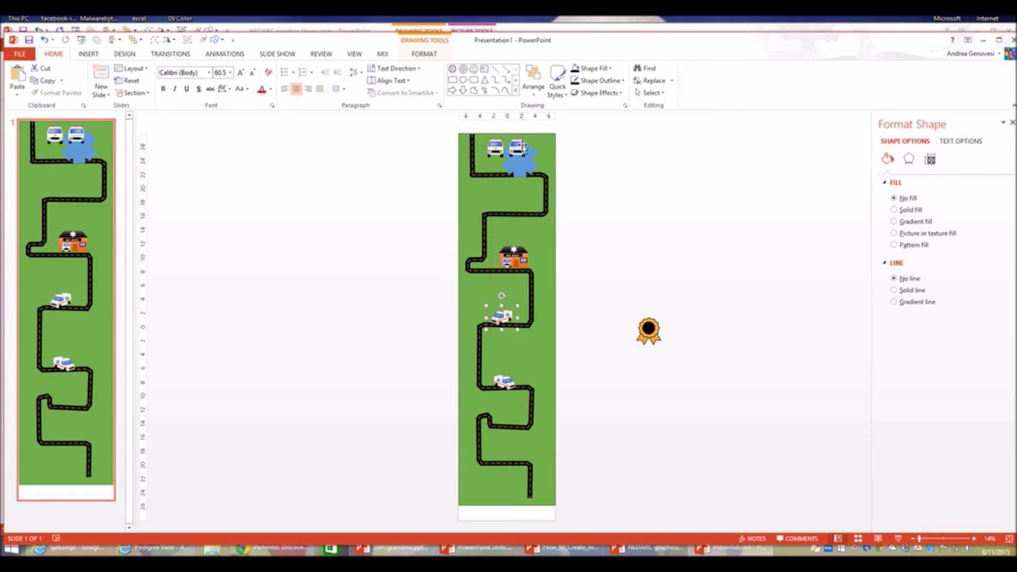
{"action": "left_click_drag", "start_coordinate": [523, 144], "coordinate": [474, 158]}
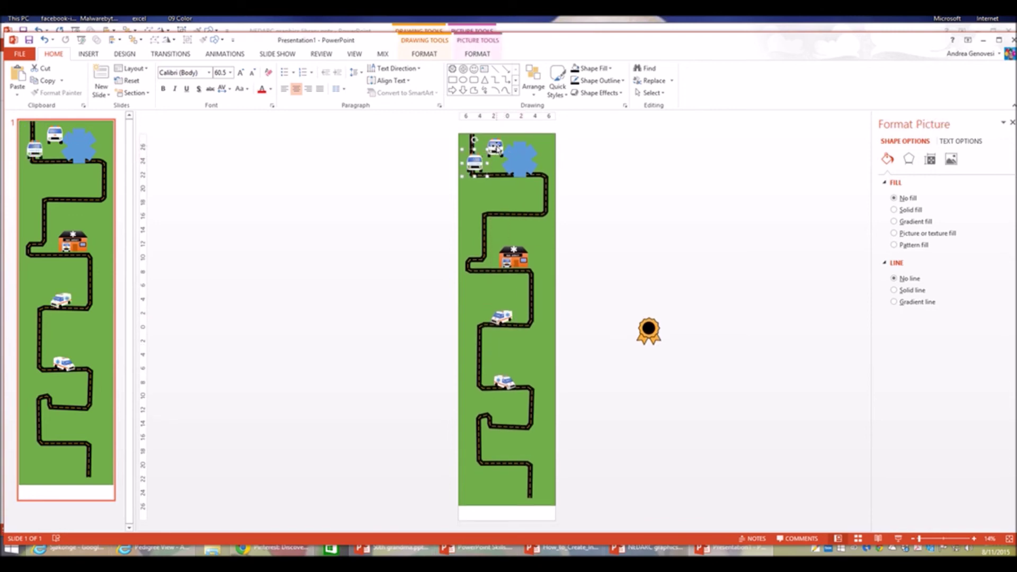
{"action": "left_click_drag", "start_coordinate": [498, 148], "coordinate": [629, 165]}
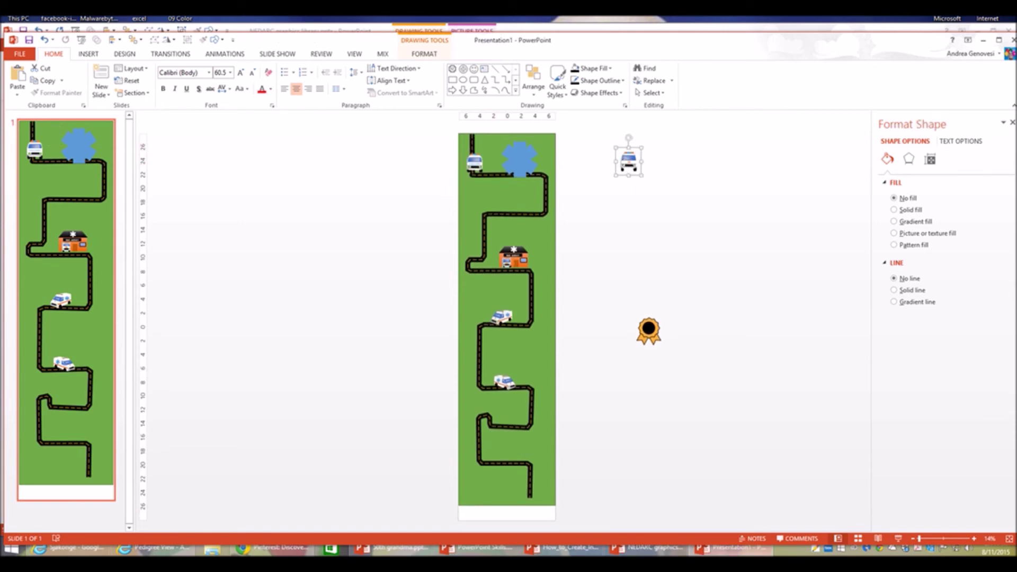
Find the Response scene slide 15 in the NEDARC graphics library and copy its white hospital building.
{"action": "mouse_move", "coordinate": [736, 553]}
{"action": "left_click", "coordinate": [736, 554]}
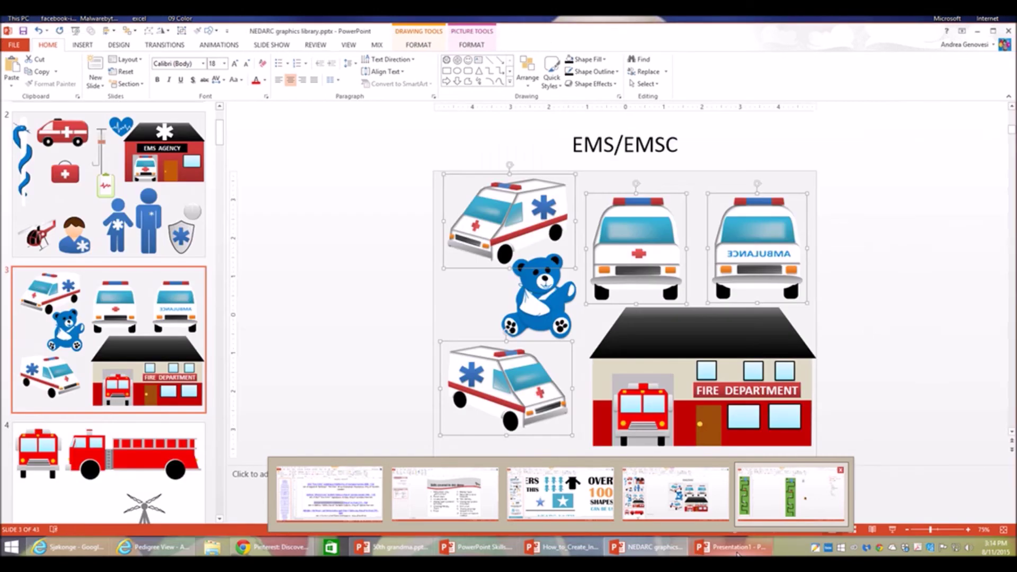
{"action": "left_click", "coordinate": [216, 392]}
{"action": "scroll", "coordinate": [216, 392], "scroll_direction": "down", "scroll_amount": 5}
{"action": "scroll", "coordinate": [216, 393], "scroll_direction": "down", "scroll_amount": 9}
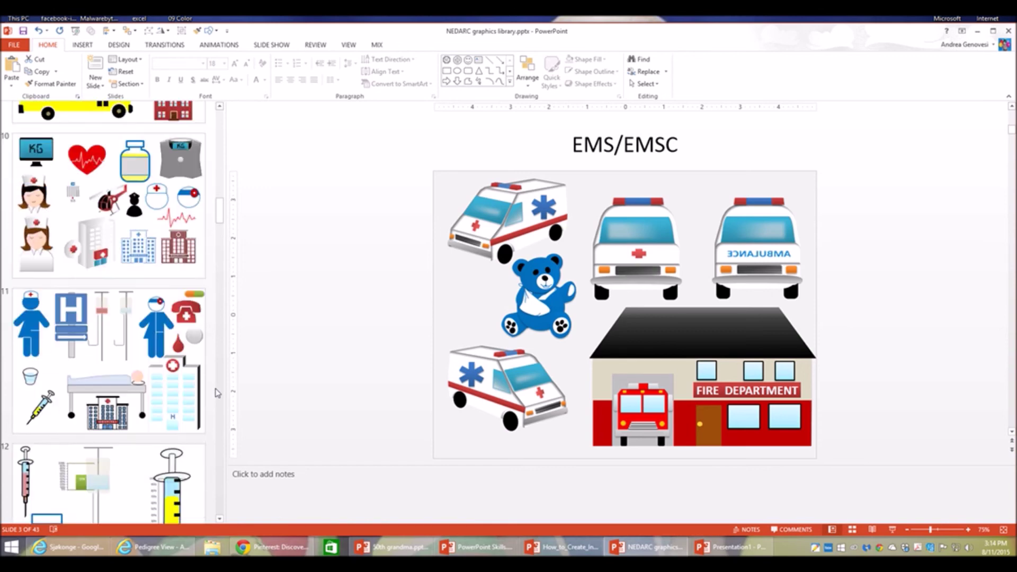
{"action": "scroll", "coordinate": [216, 392], "scroll_direction": "up", "scroll_amount": 2}
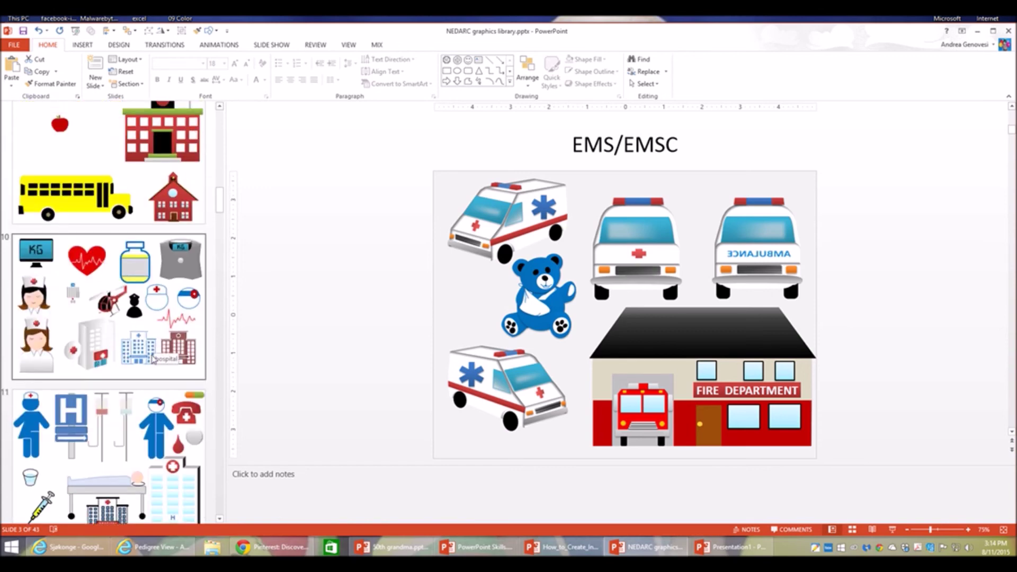
{"action": "scroll", "coordinate": [153, 359], "scroll_direction": "down", "scroll_amount": 10}
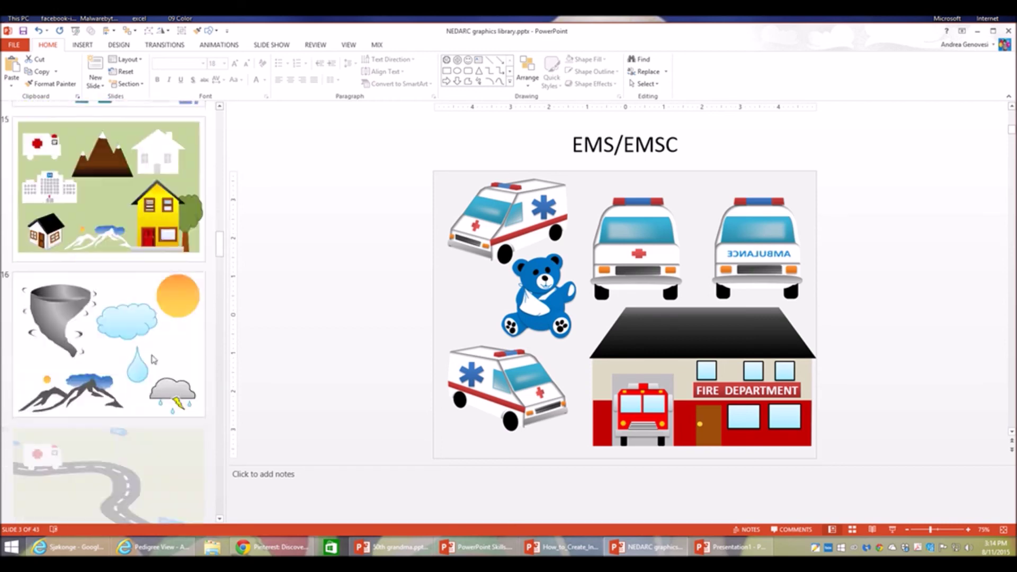
{"action": "scroll", "coordinate": [153, 359], "scroll_direction": "up", "scroll_amount": 3}
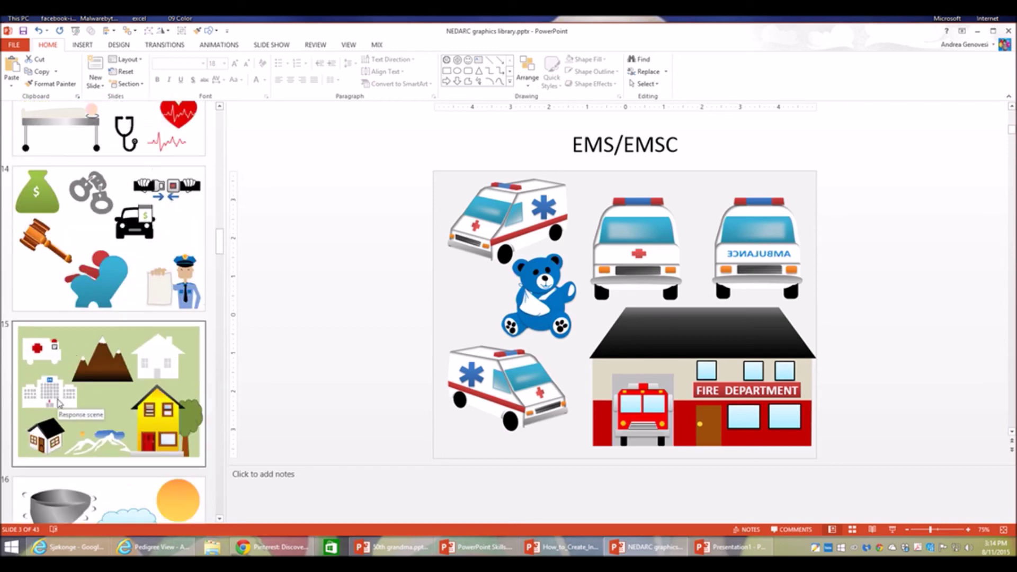
{"action": "left_click", "coordinate": [59, 404]}
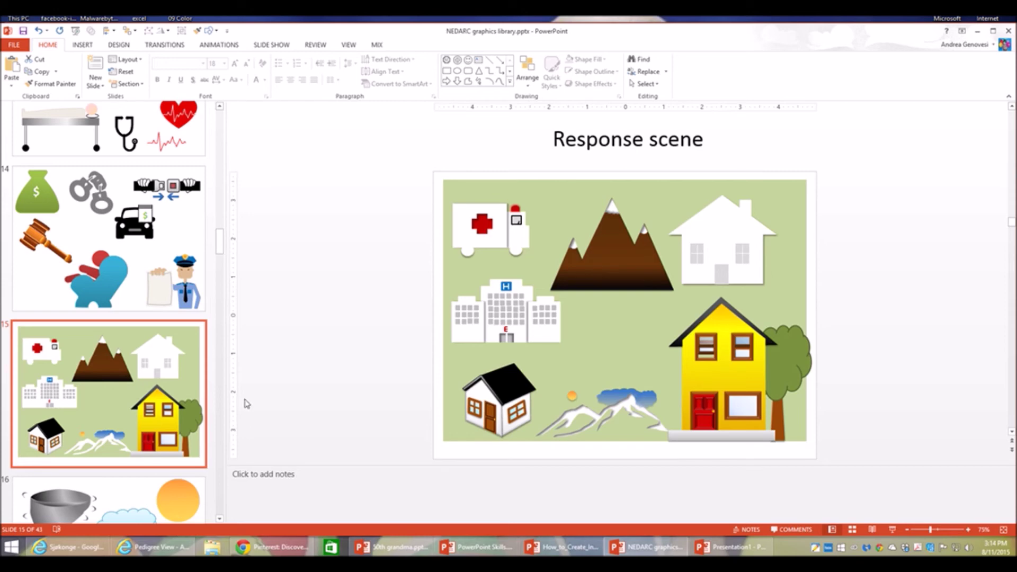
{"action": "left_click", "coordinate": [534, 321]}
{"action": "right_click", "coordinate": [535, 320]}
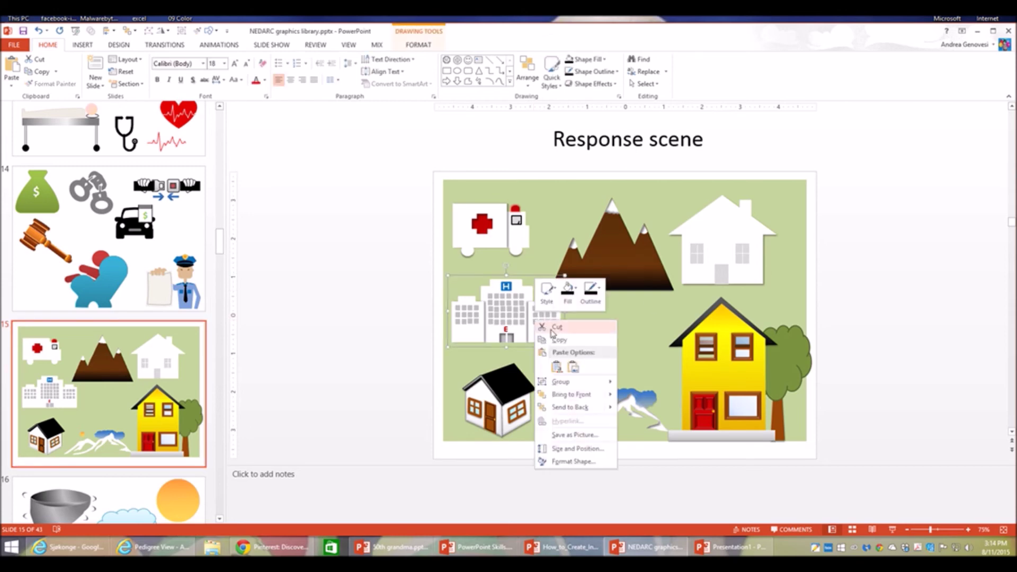
{"action": "left_click", "coordinate": [559, 339]}
Paste the hospital into Presentation1 and place it at the road's lower end.
{"action": "left_click", "coordinate": [736, 547]}
{"action": "left_click", "coordinate": [672, 465]}
{"action": "key", "text": "ctrl+v"}
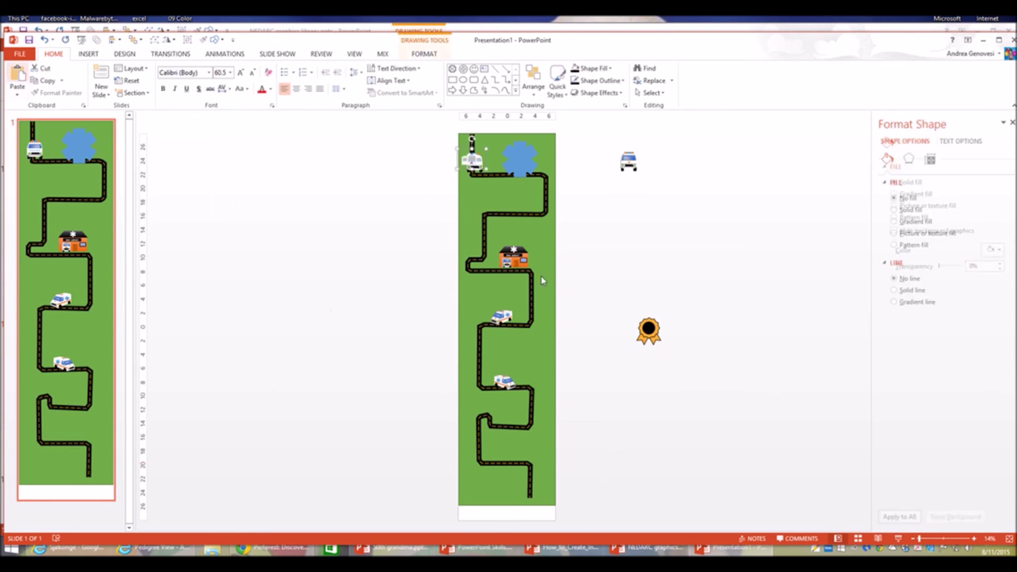
{"action": "left_click_drag", "start_coordinate": [476, 165], "coordinate": [530, 497]}
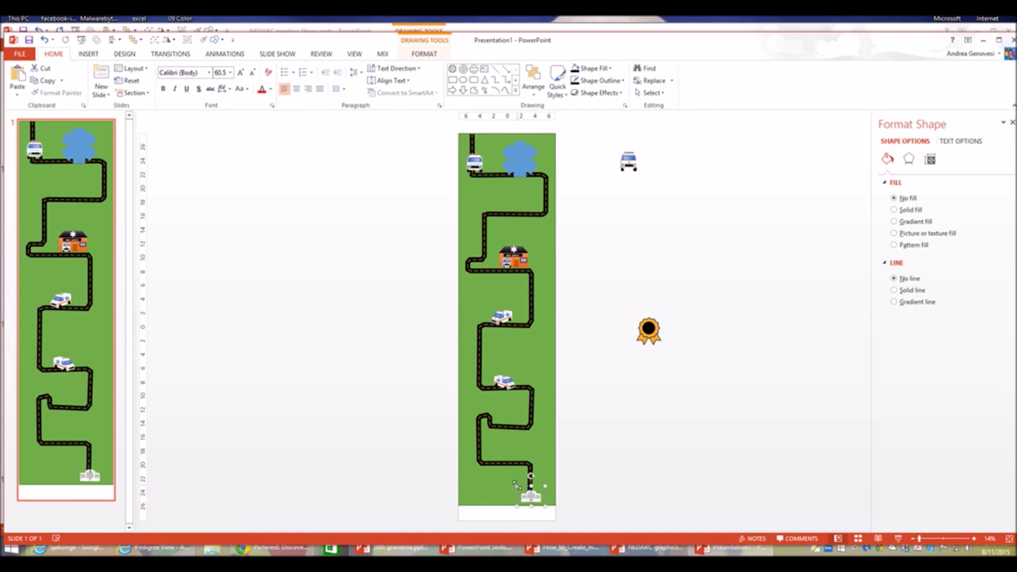
Enlarge the white hospital at the road's lower end until it spans nearly the full width of the green background.
{"action": "mouse_move", "coordinate": [515, 483]}
{"action": "left_mouse_down"}
{"action": "mouse_move", "coordinate": [455, 455]}
{"action": "mouse_move", "coordinate": [516, 474]}
{"action": "left_mouse_up"}
{"action": "left_click", "coordinate": [654, 476]}
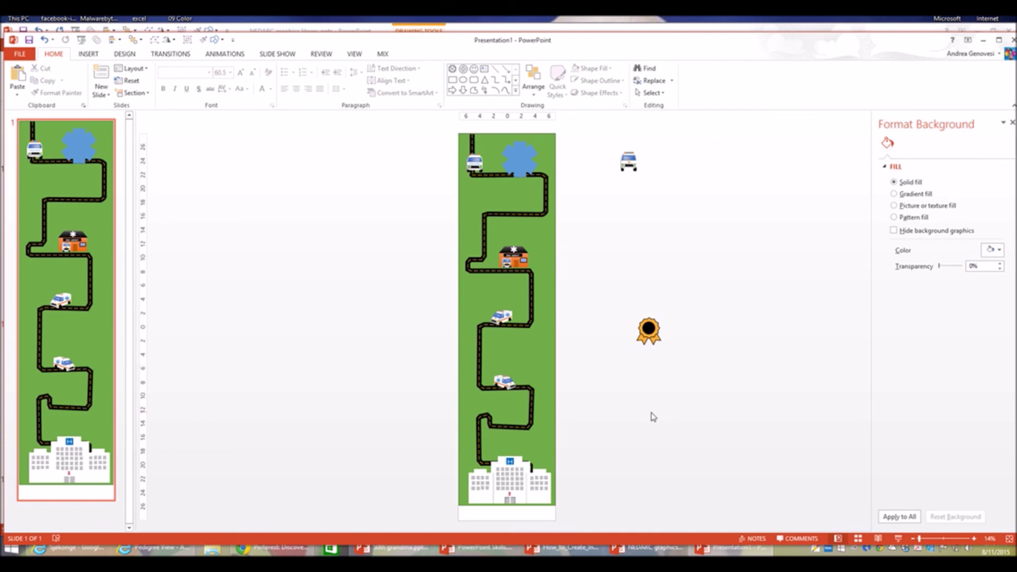
Lighten the green background rectangle's fill to a custom colour of RGB 156, 202, 124.
{"action": "left_click", "coordinate": [540, 360]}
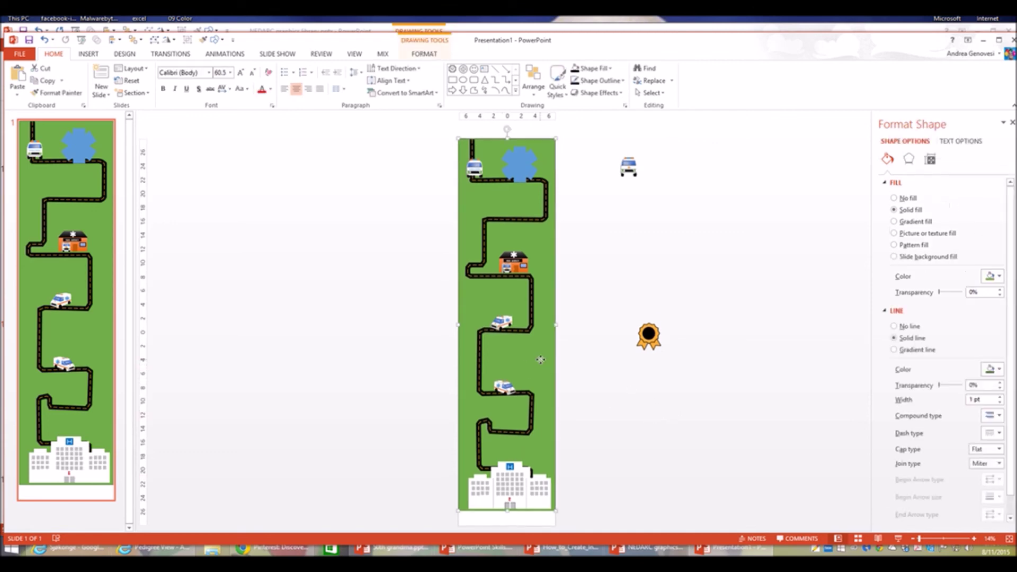
{"action": "right_click", "coordinate": [540, 361]}
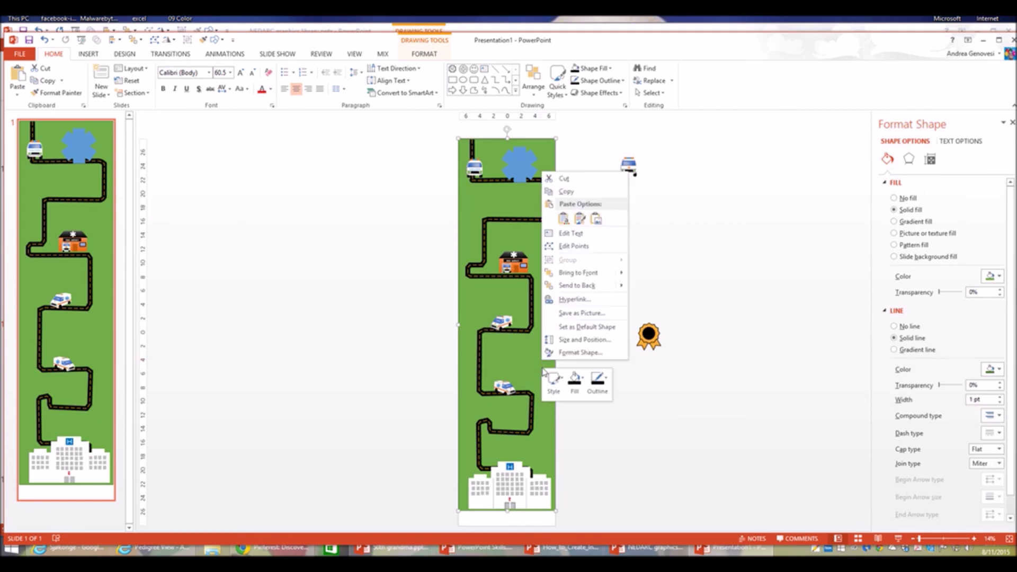
{"action": "left_click", "coordinate": [575, 379]}
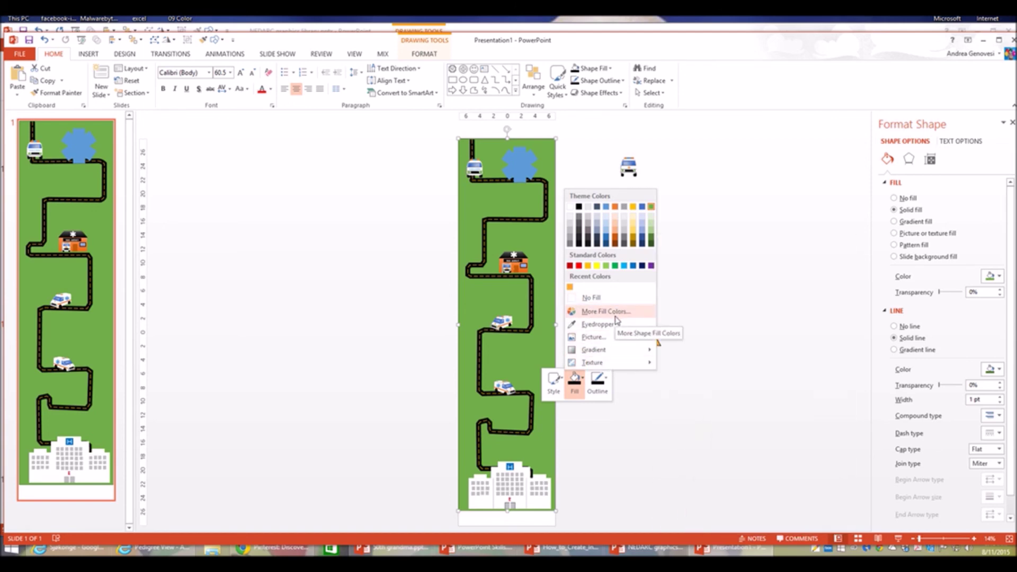
{"action": "left_click", "coordinate": [616, 316]}
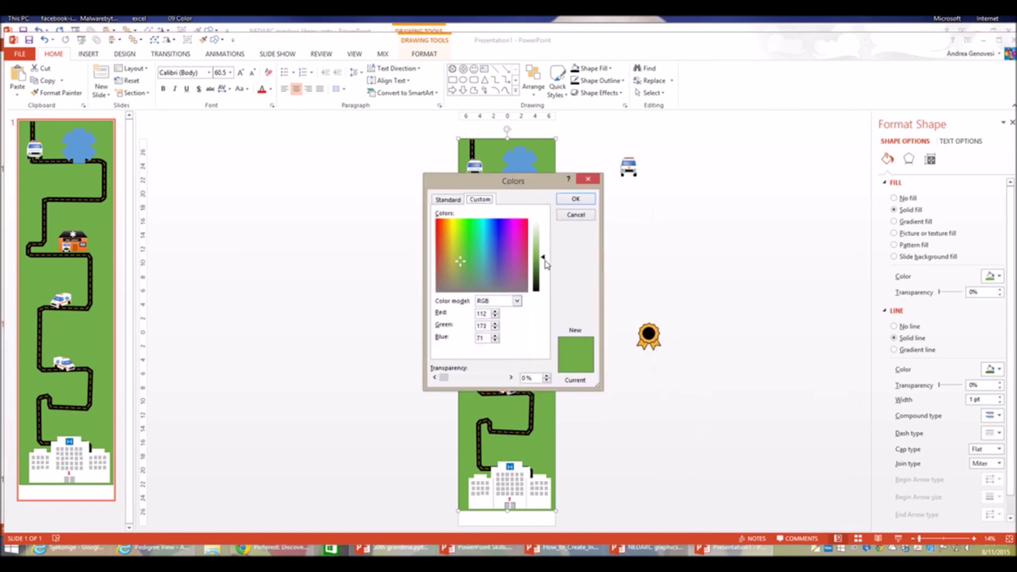
{"action": "left_click_drag", "start_coordinate": [546, 264], "coordinate": [546, 252]}
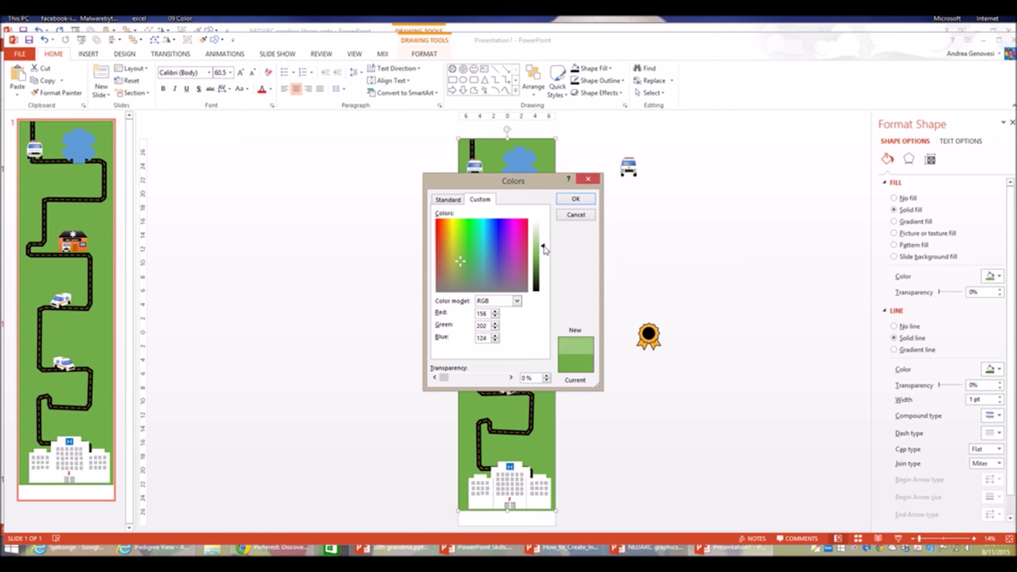
{"action": "left_click", "coordinate": [575, 198]}
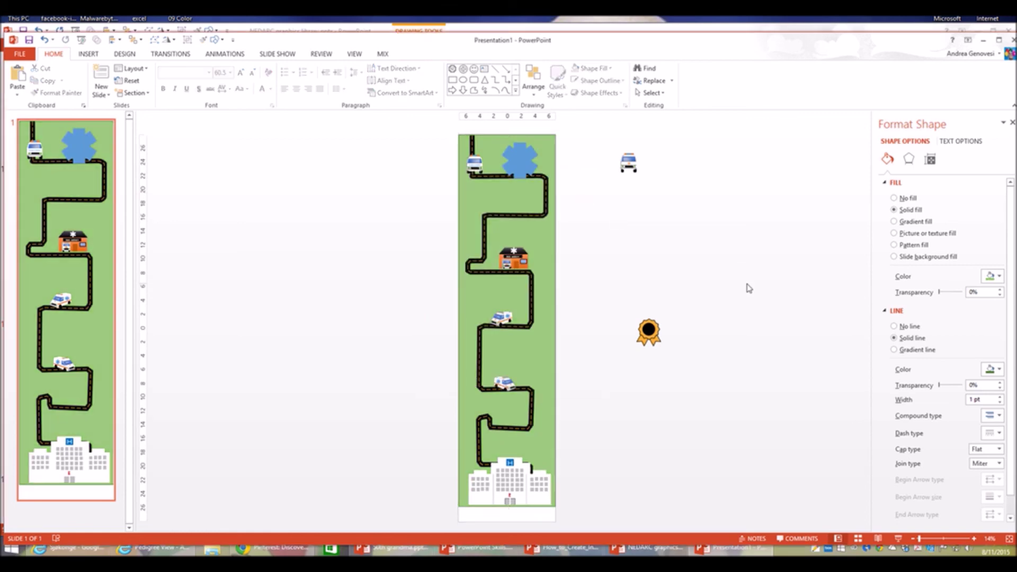
{"action": "left_click", "coordinate": [648, 369]}
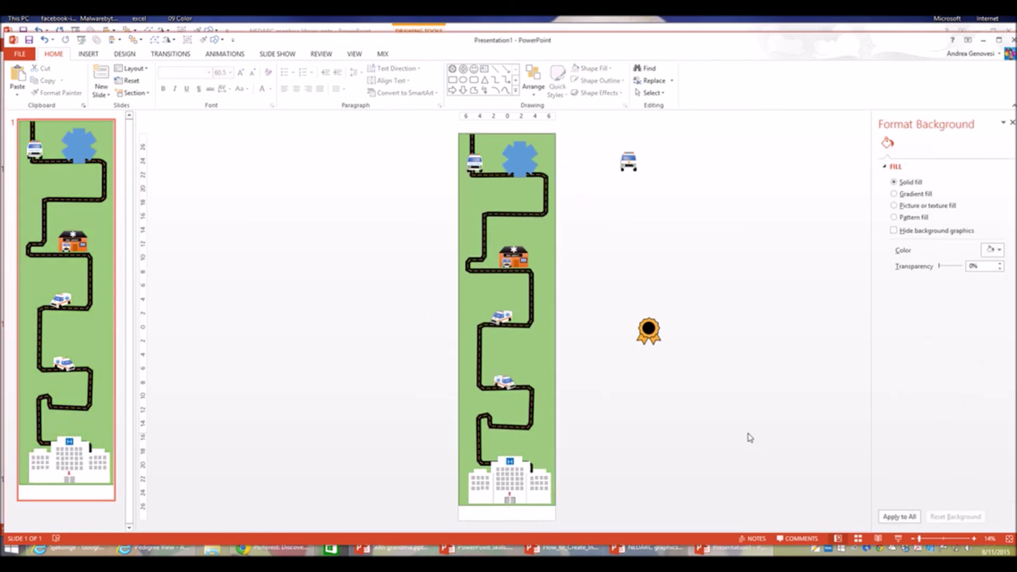